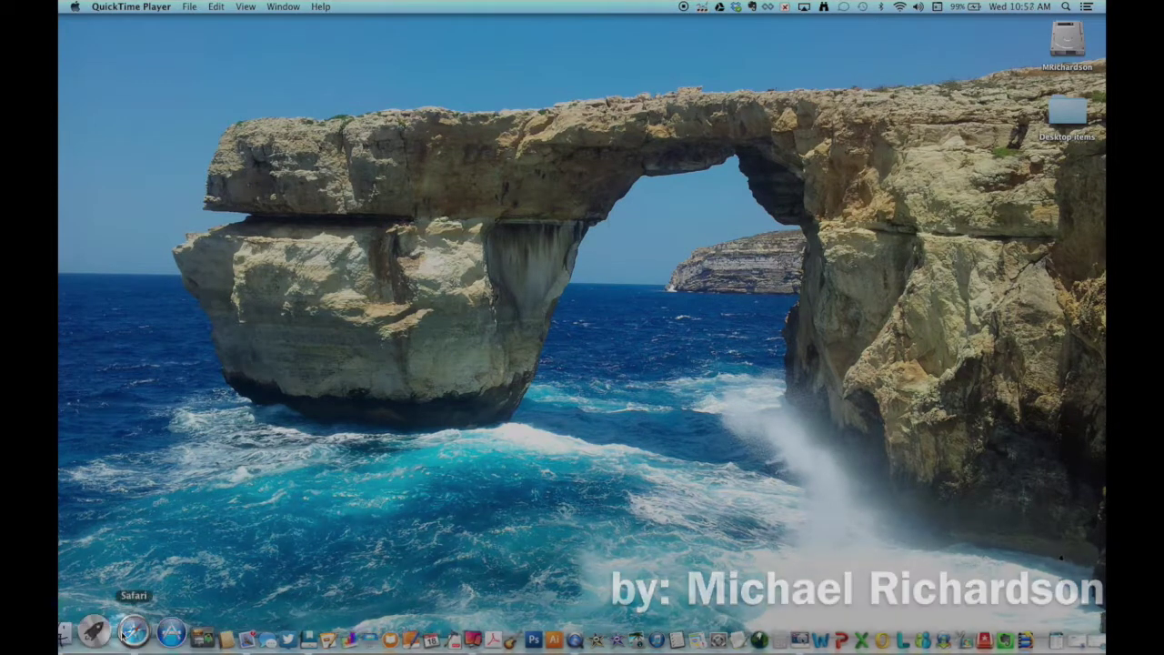
# - Search the App Store for 'mediamaster' and confirm MediaMaster Server shows as Installed
pyautogui.click(139, 604)
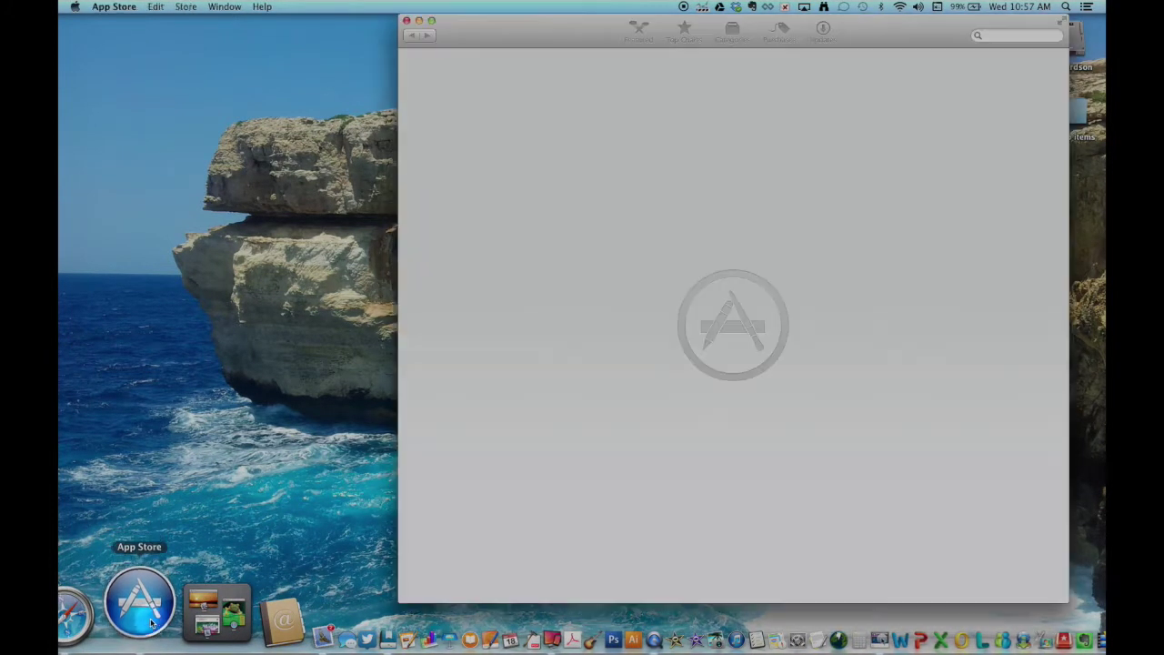
pyautogui.click(994, 35)
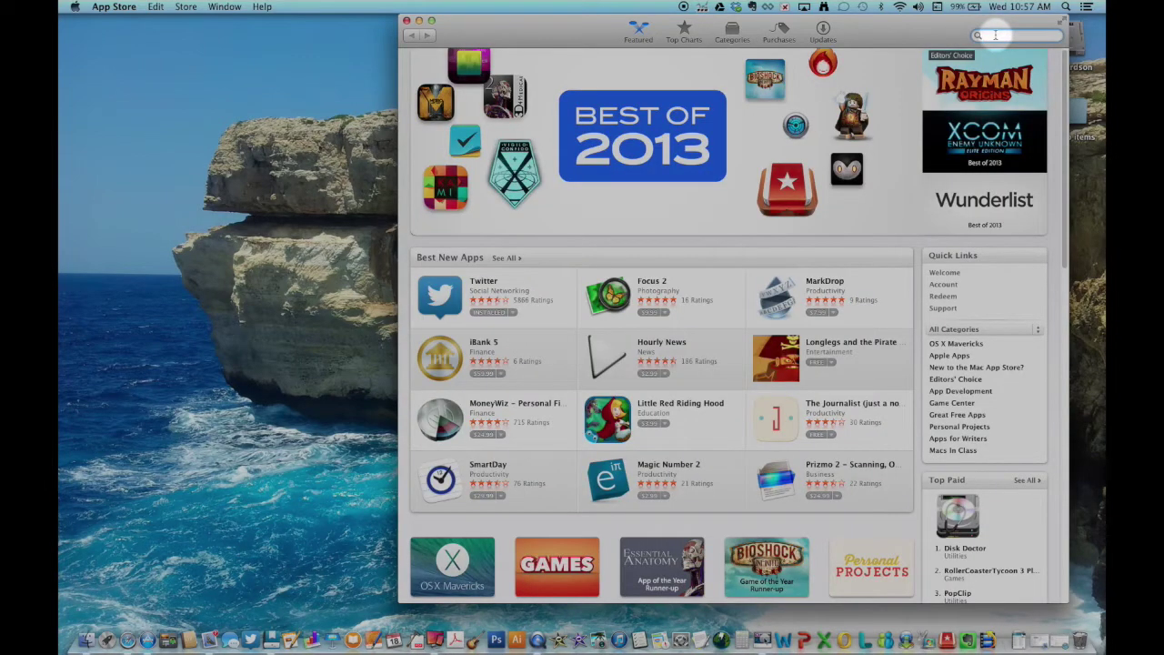
pyautogui.write('media')
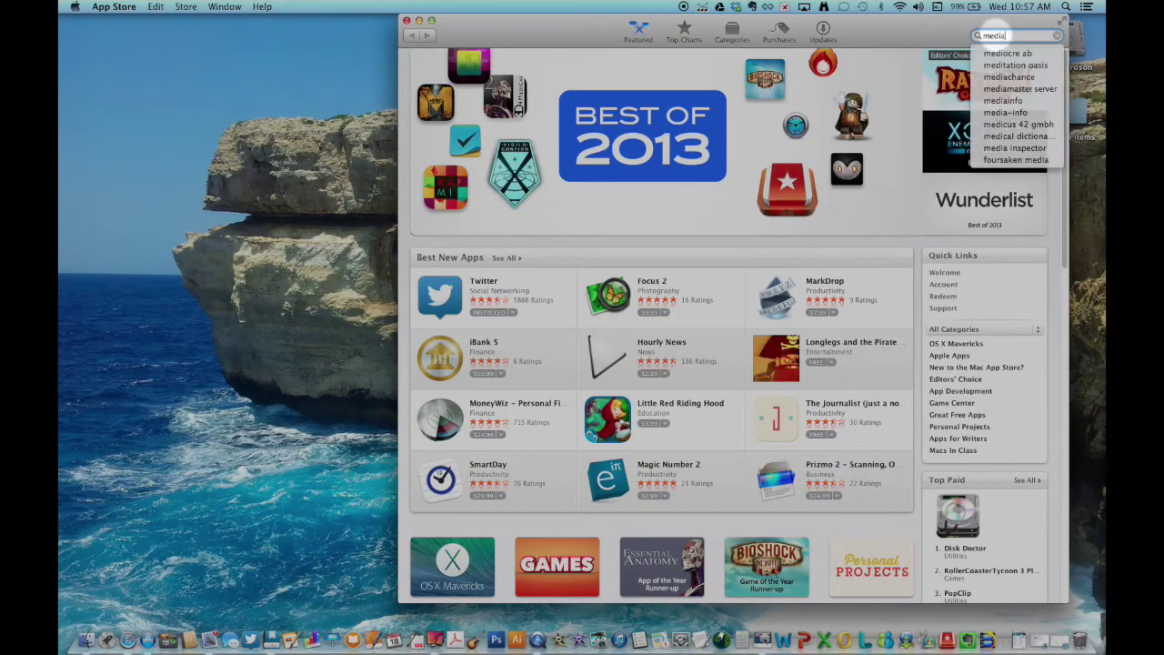
pyautogui.write('master')
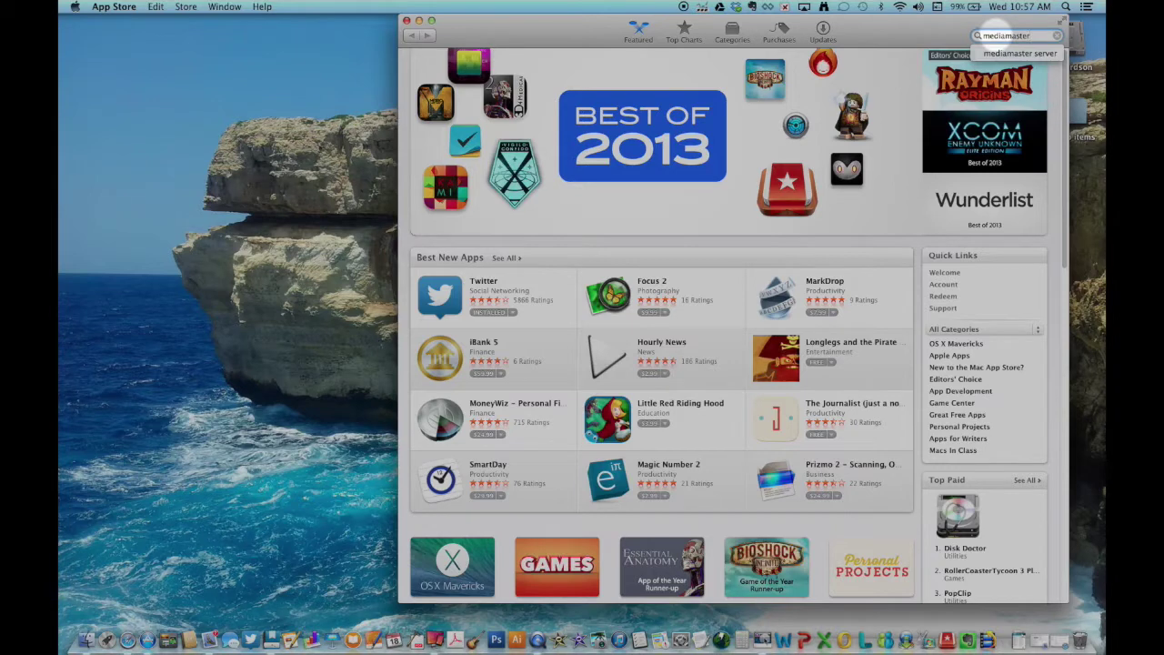
pyautogui.press('Return')
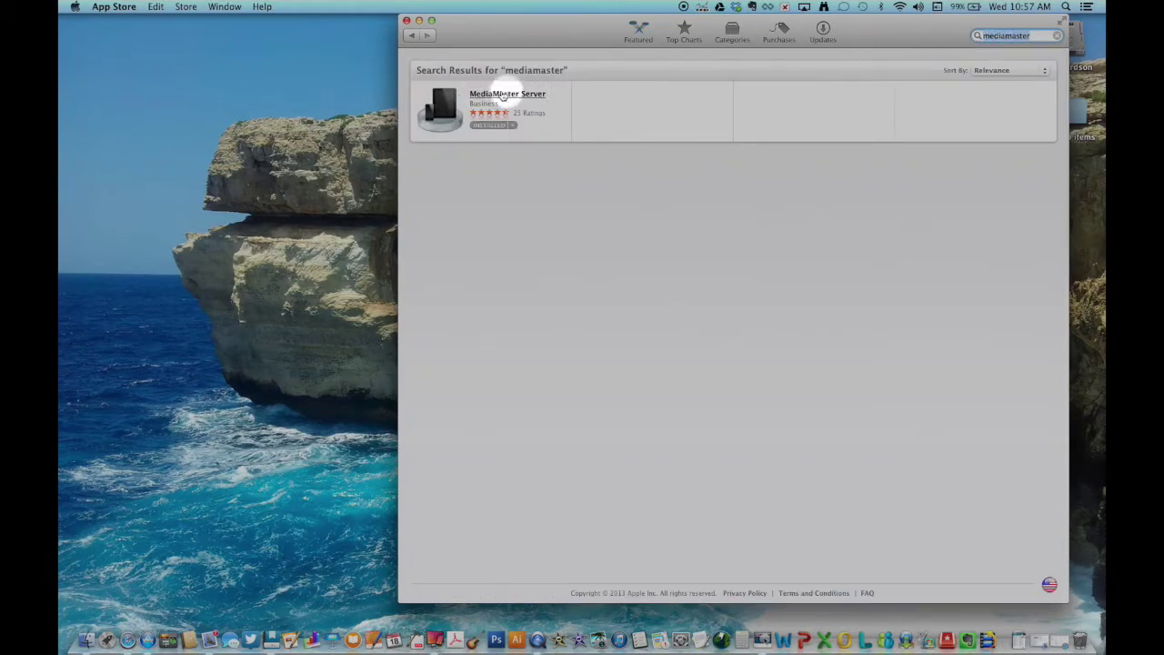
pyautogui.click(483, 128)
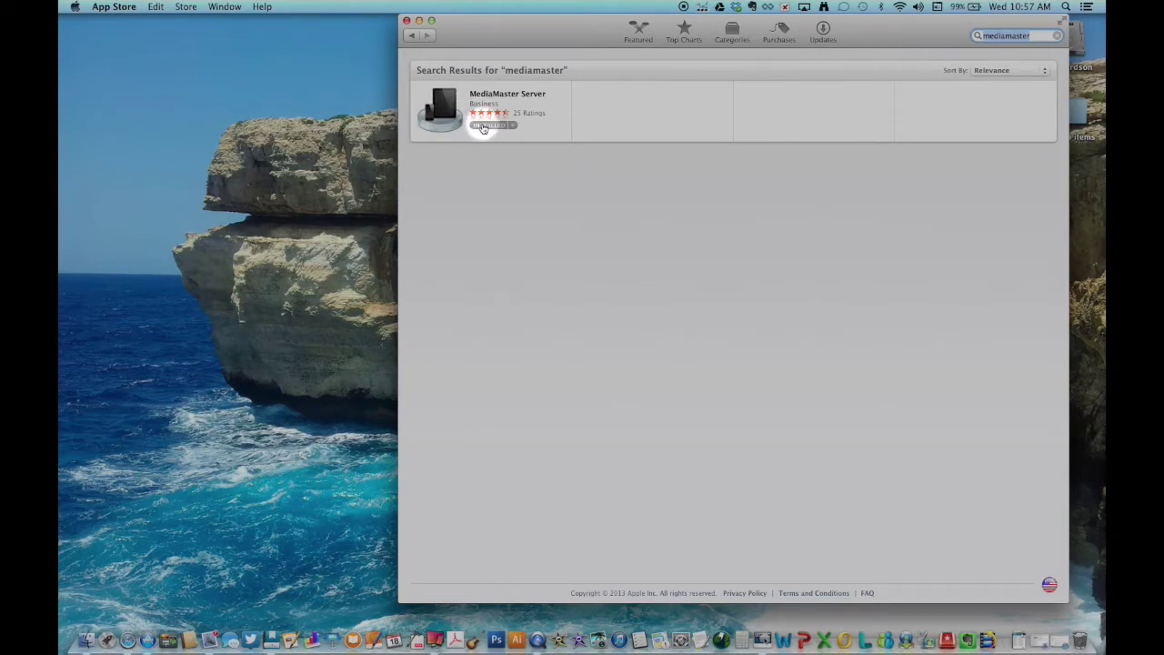
pyautogui.click(483, 128)
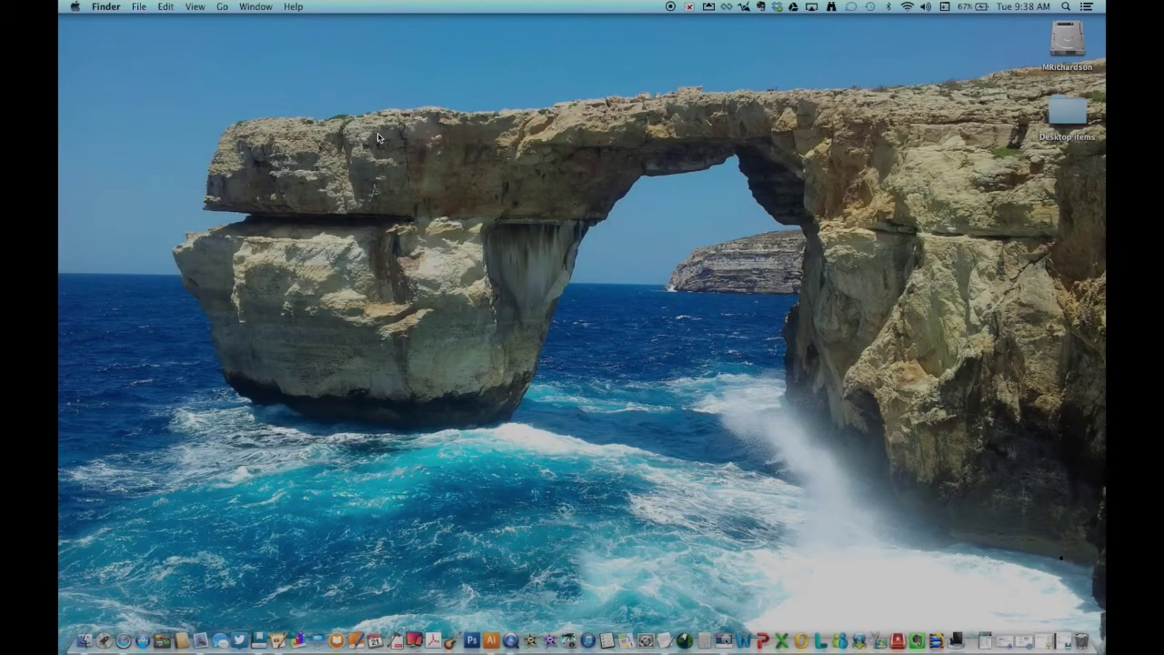
# - Create a new desktop folder named 'Student Files' and open it in a window
pyautogui.click(139, 8)
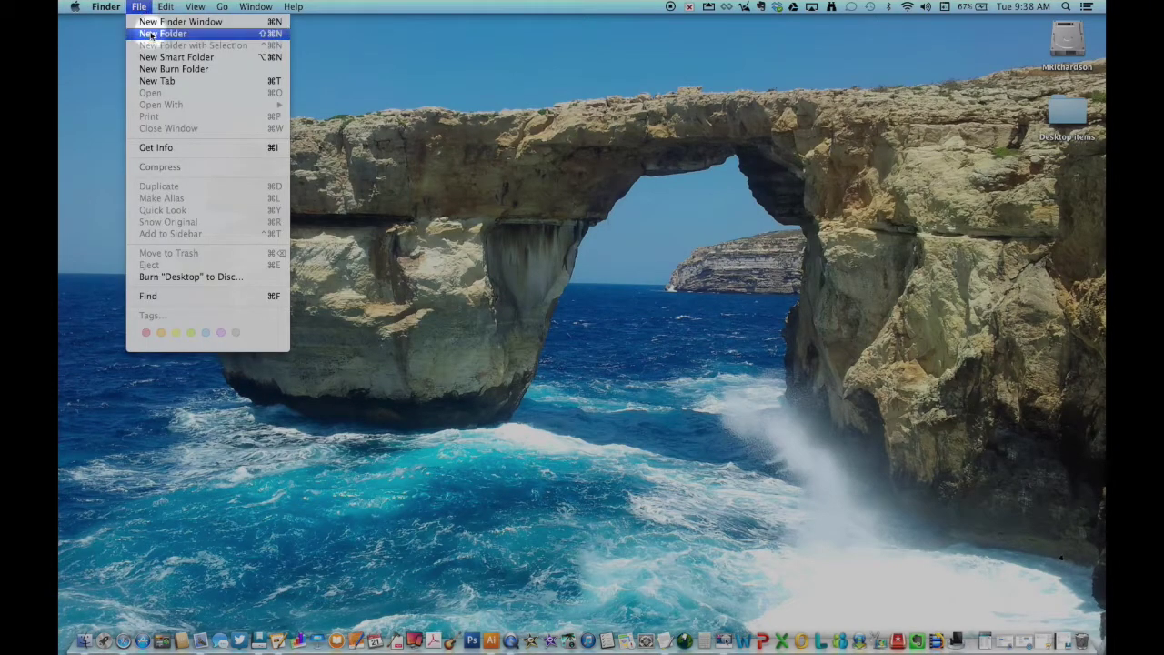
pyautogui.click(153, 35)
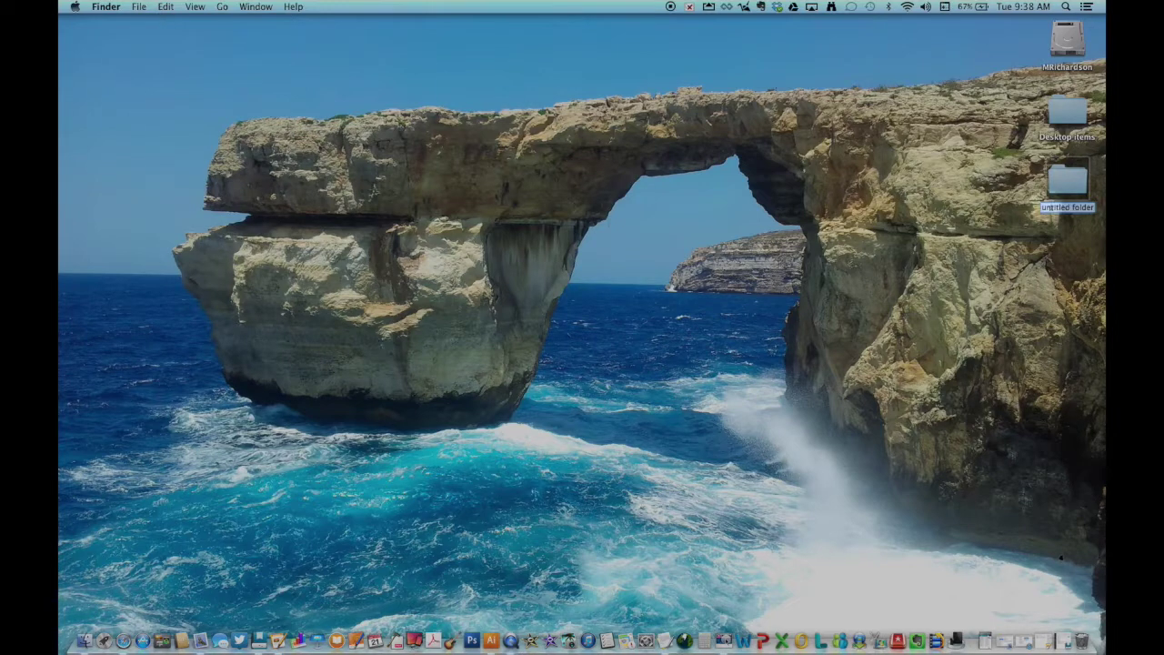
pyautogui.click(1068, 207)
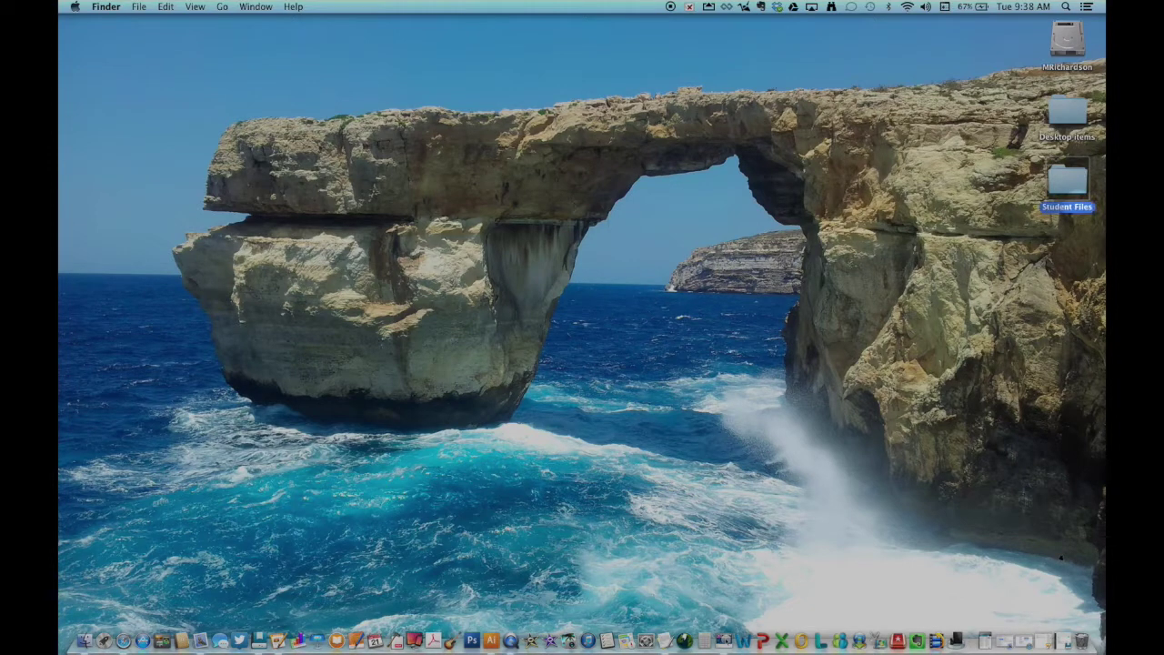
pyautogui.click(1067, 188)
pyautogui.doubleClick(1065, 186)
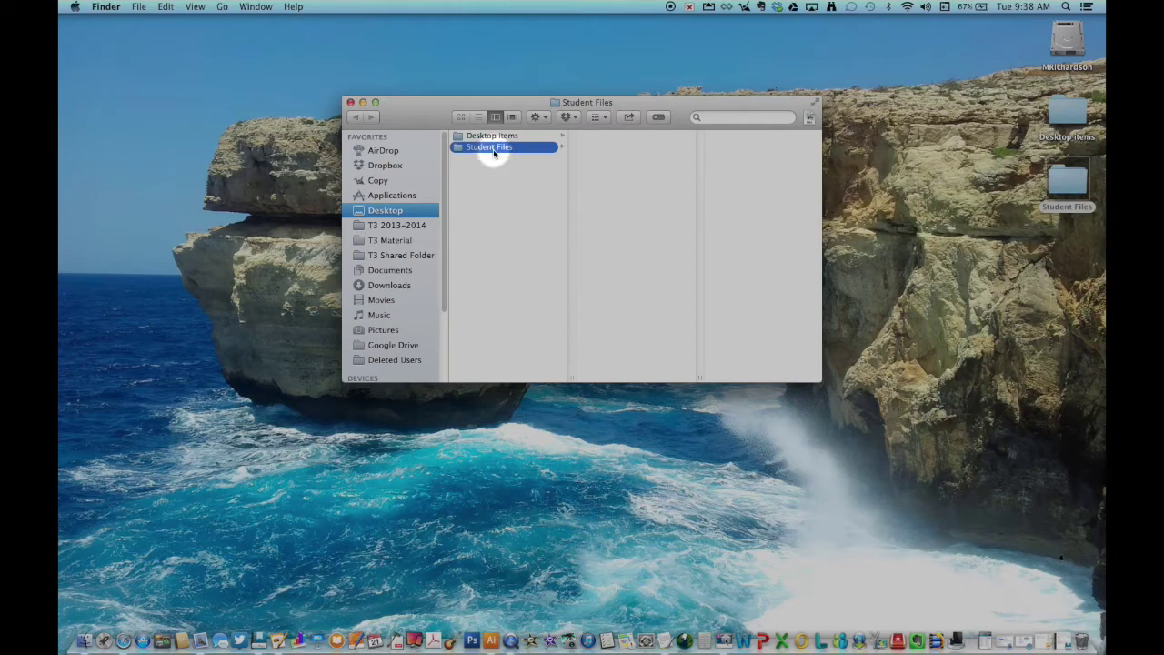
# - Add '1st Period' and '2nd Period' folders inside Student Files
pyautogui.click(139, 7)
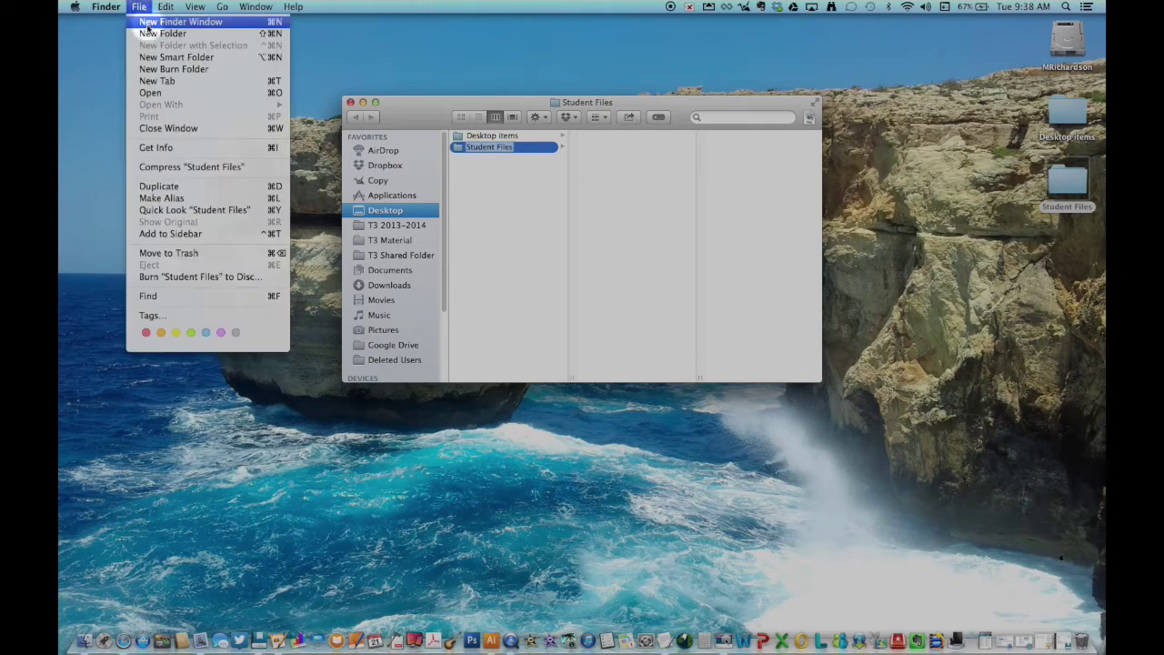
pyautogui.click(149, 33)
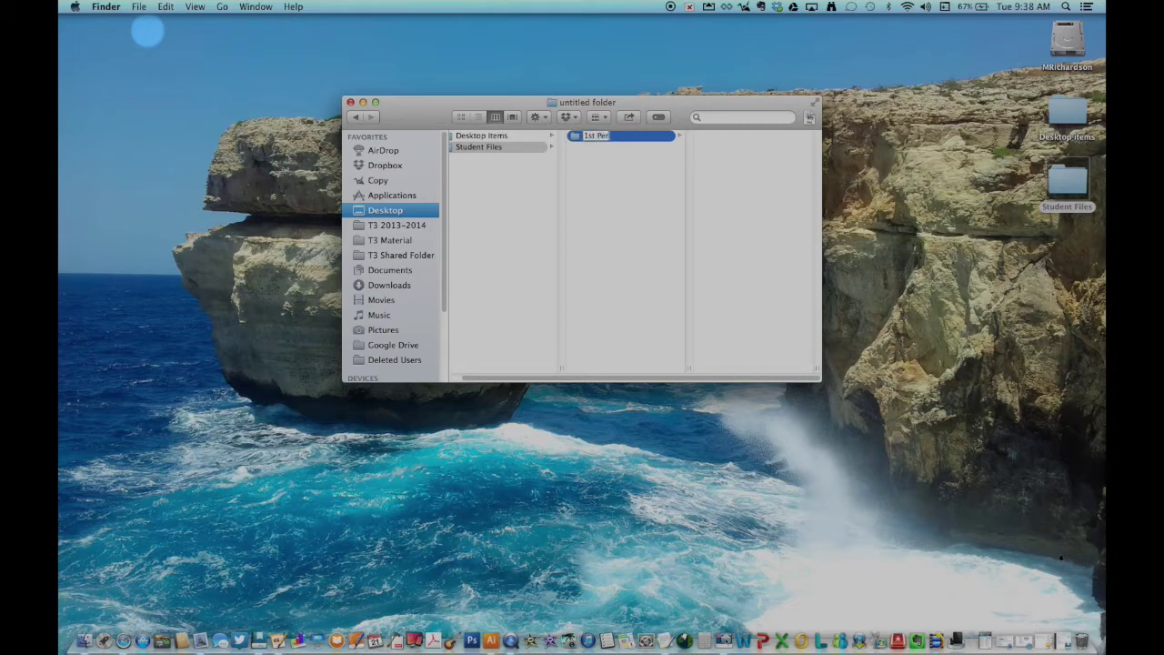
pyautogui.press('Return')
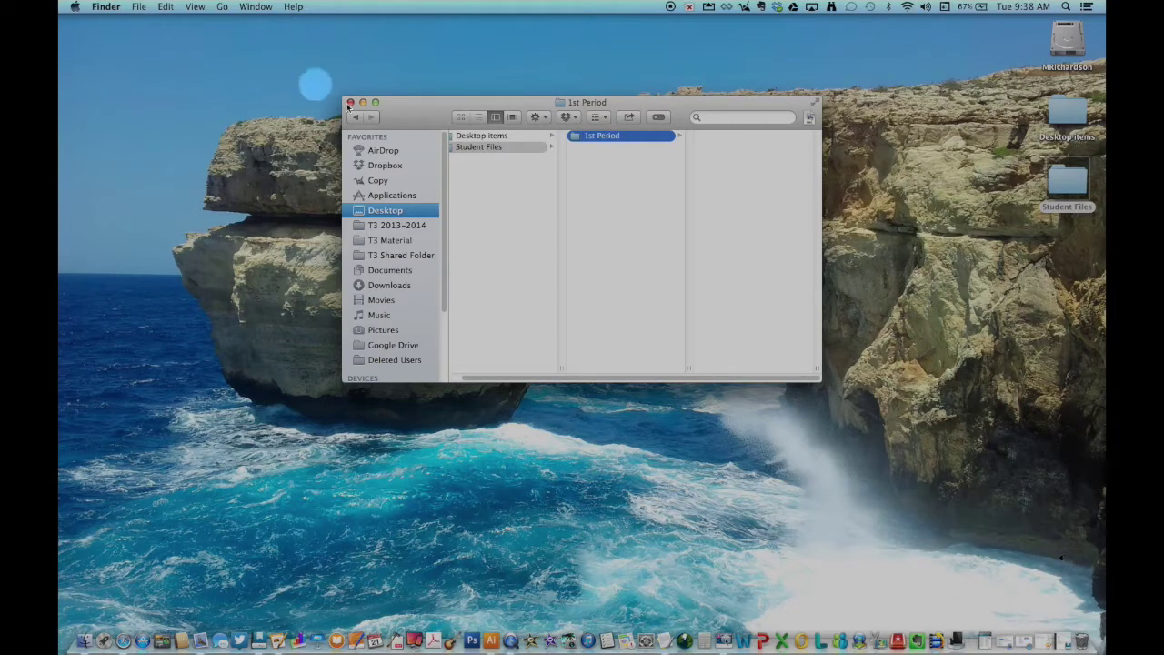
pyautogui.click(497, 148)
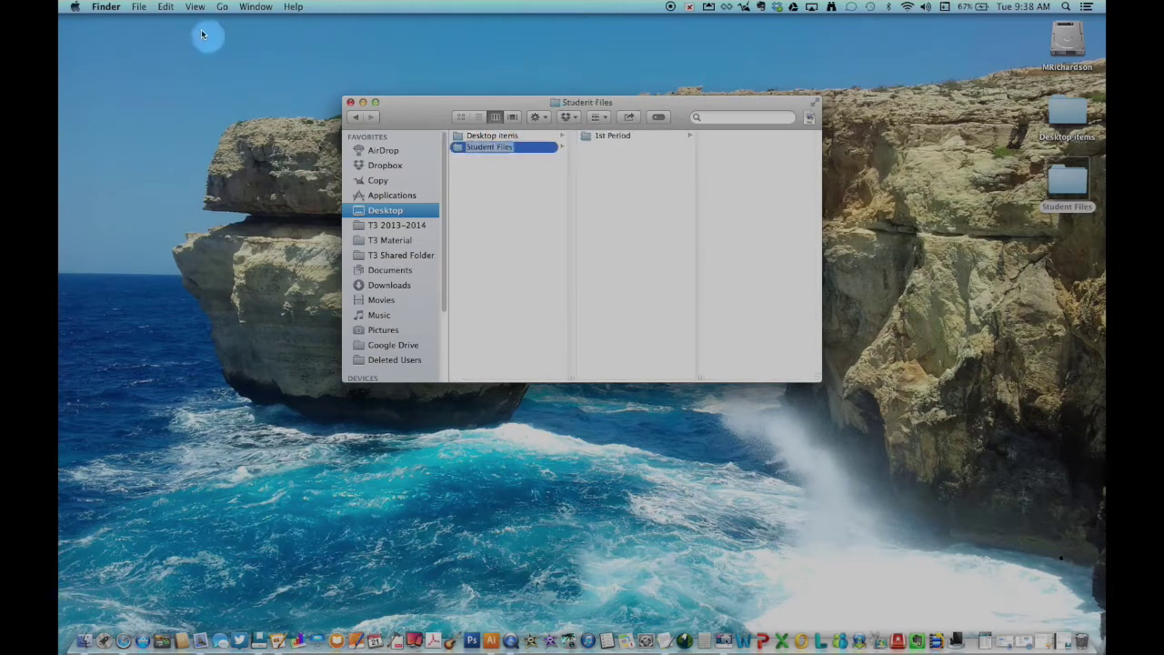
pyautogui.click(139, 6)
pyautogui.click(150, 33)
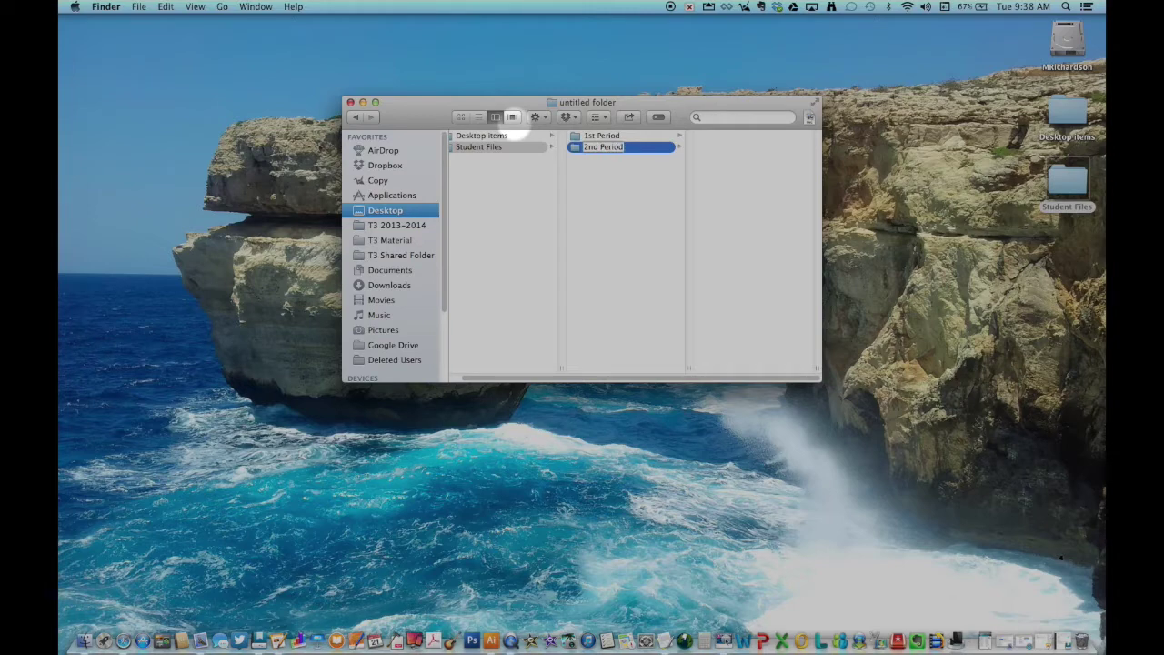
pyautogui.click(506, 146)
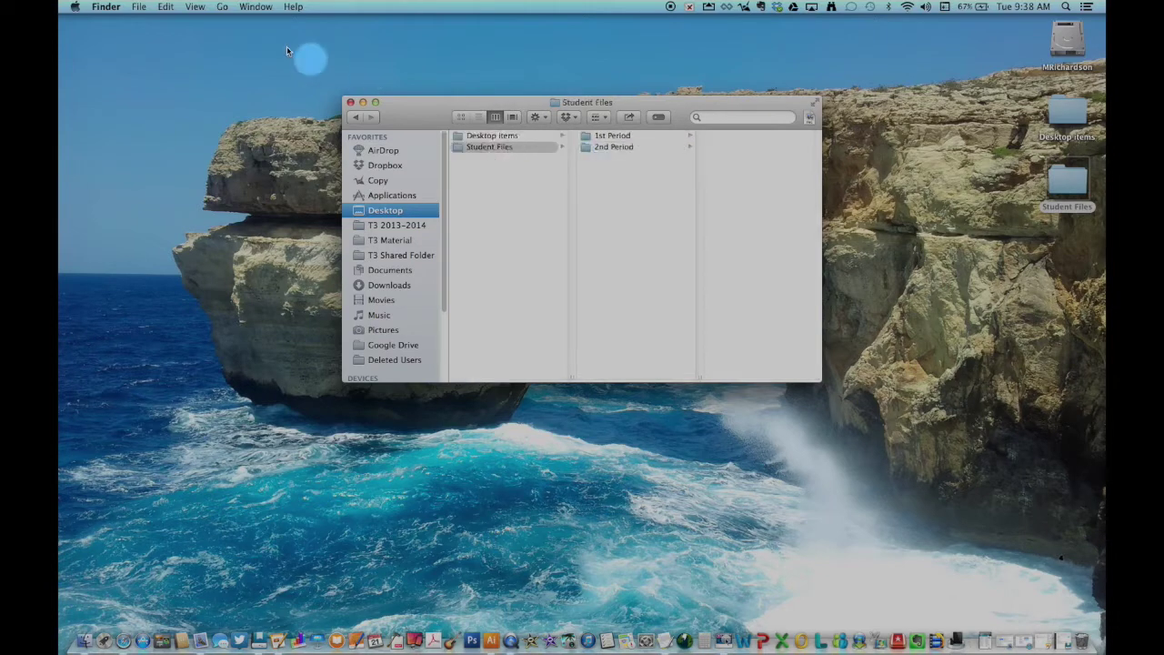
# - Add '3rd Period' and '4th period' folders inside Student Files
pyautogui.click(139, 6)
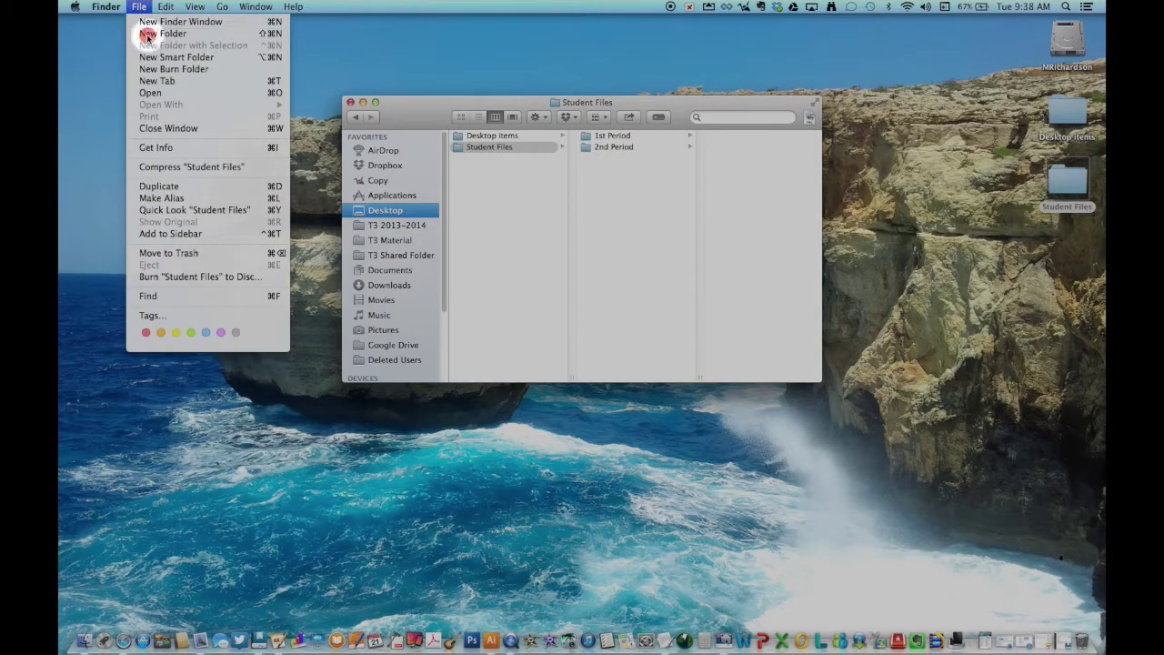
pyautogui.click(150, 34)
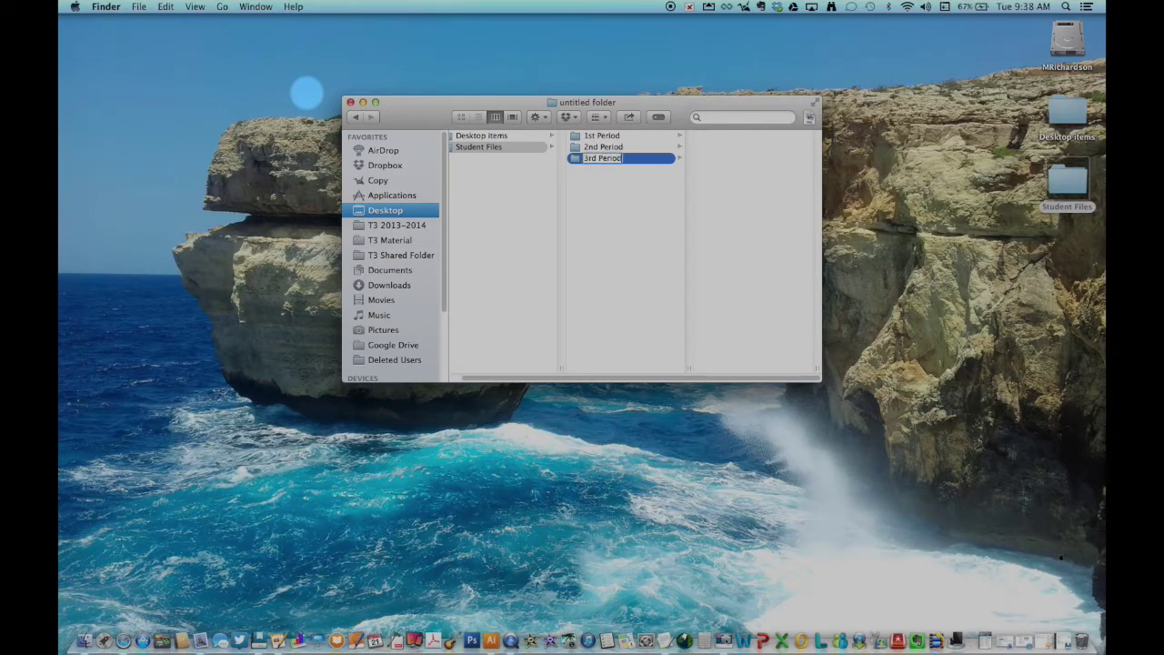
pyautogui.write('3rd Period')
pyautogui.click(472, 147)
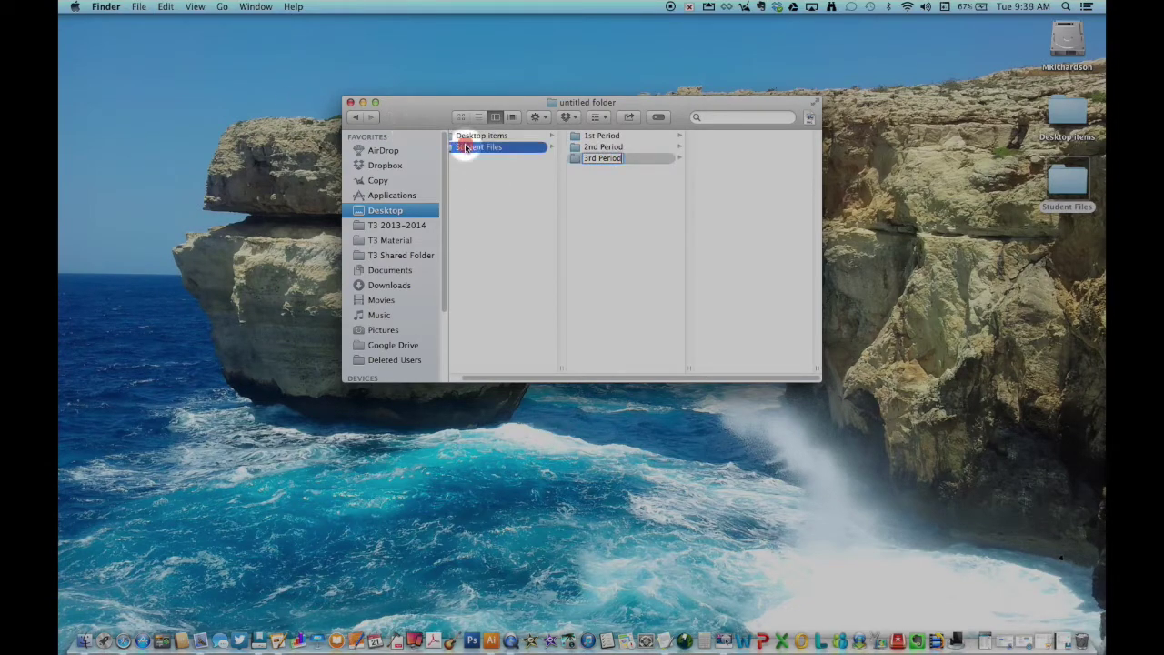
pyautogui.click(139, 6)
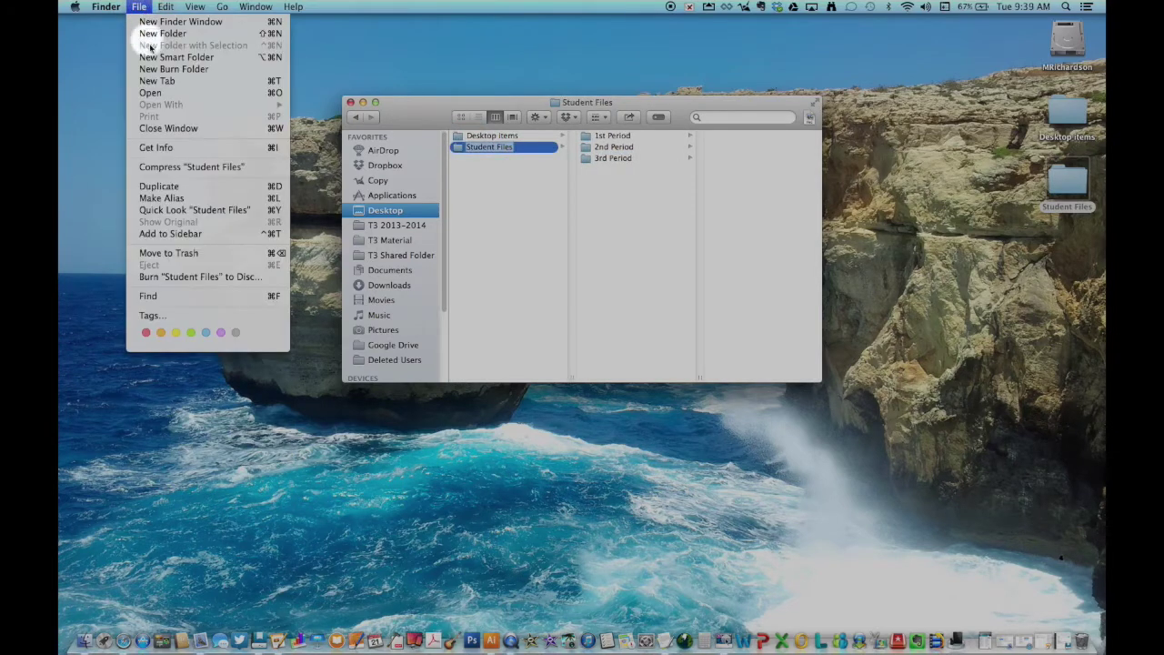
pyautogui.click(150, 34)
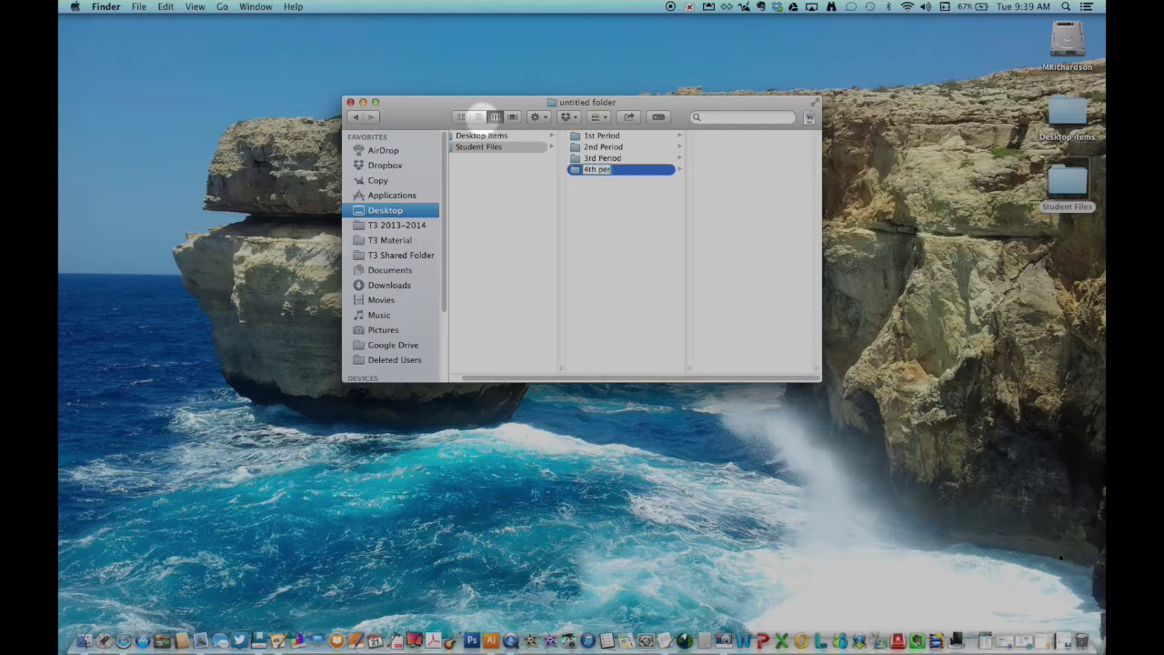
pyautogui.click(473, 147)
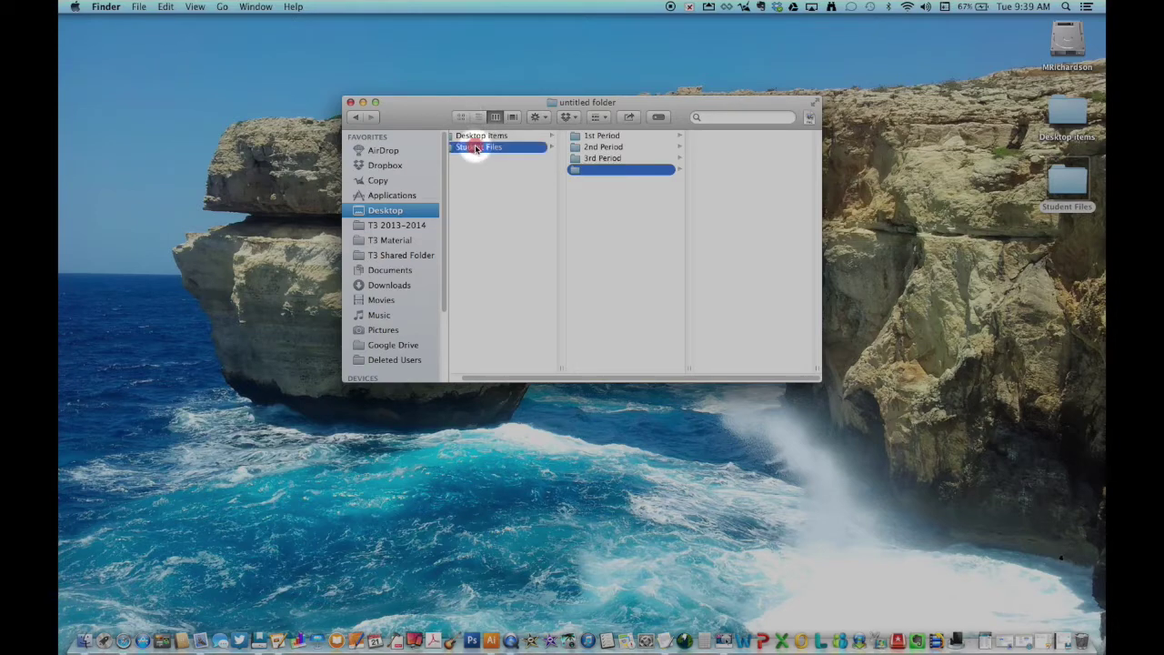
# - Add '5th Period', '6th Period' and '7th Period' folders inside Student Files
pyautogui.click(138, 6)
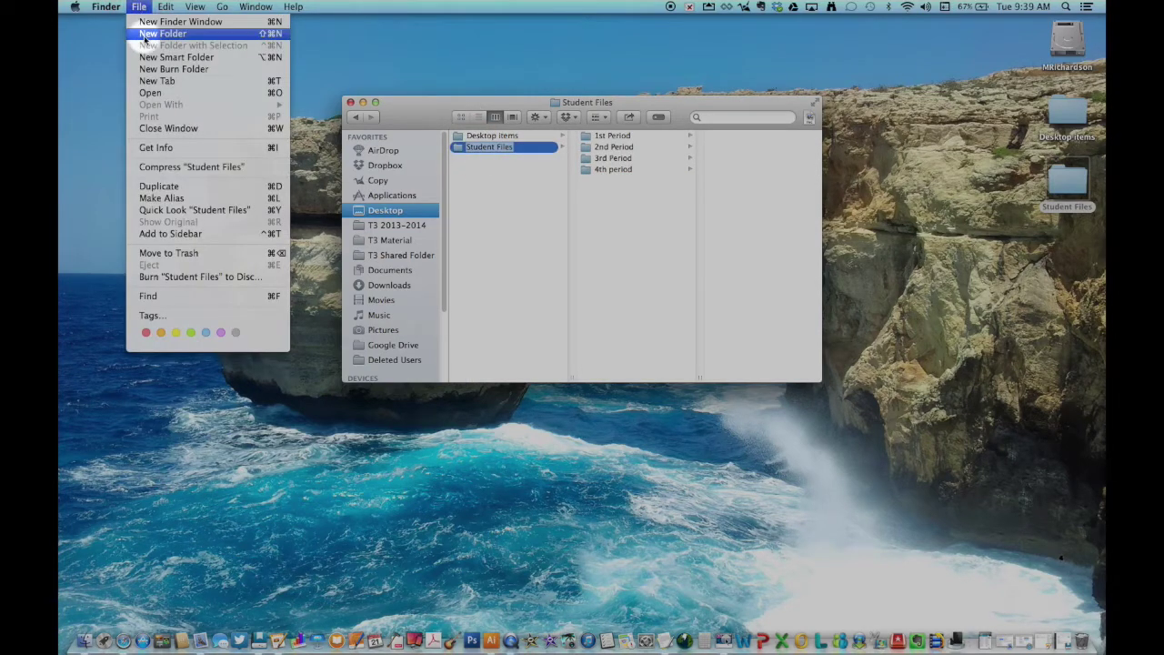
pyautogui.click(150, 33)
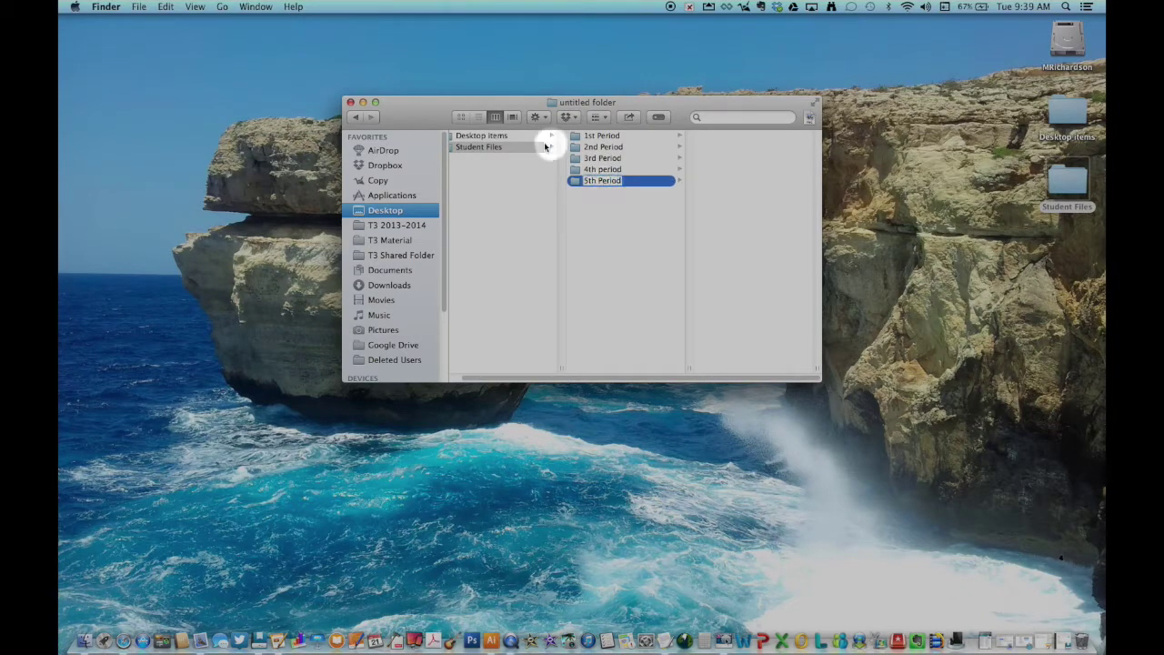
pyautogui.click(476, 147)
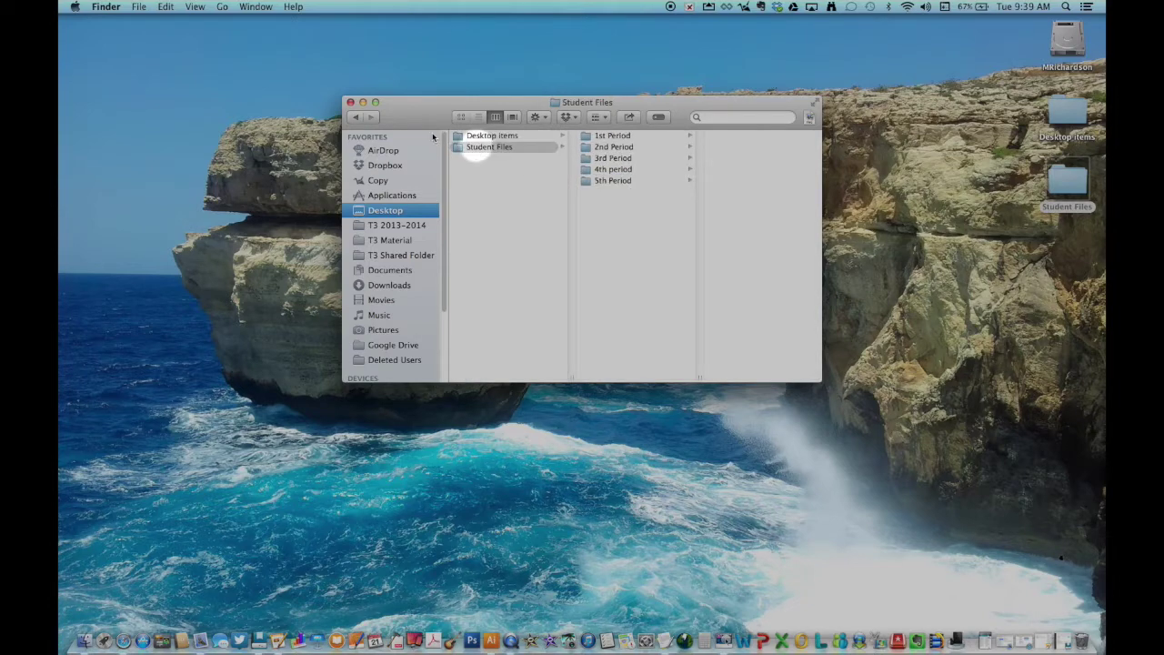
pyautogui.click(139, 6)
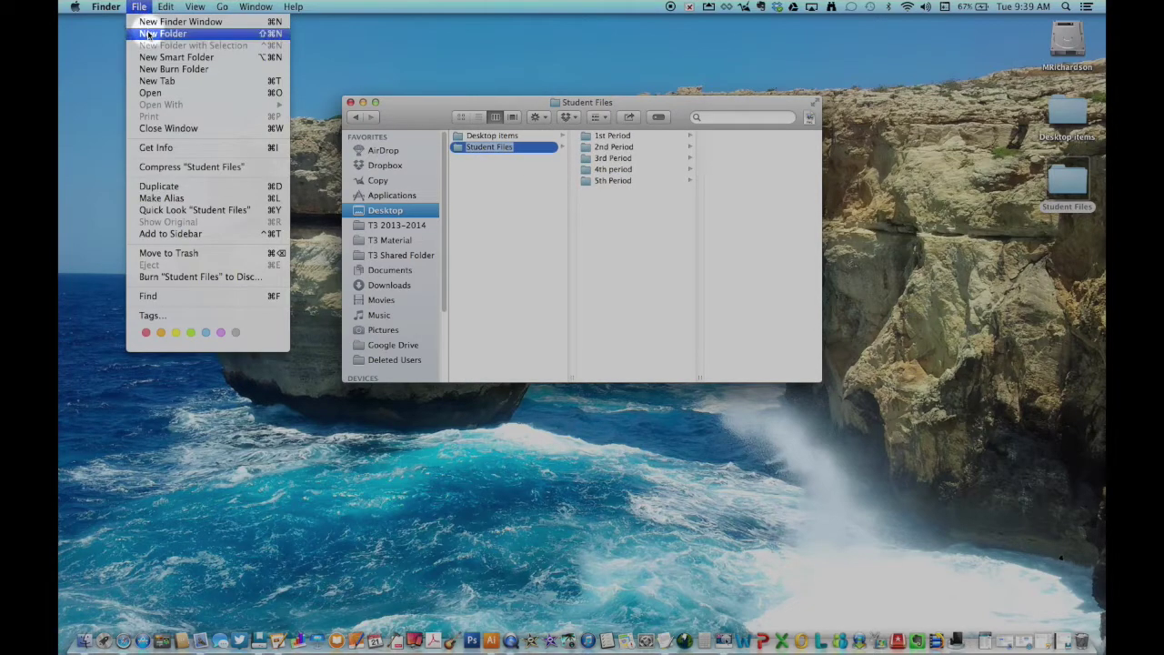
pyautogui.click(148, 34)
pyautogui.write('6th Period')
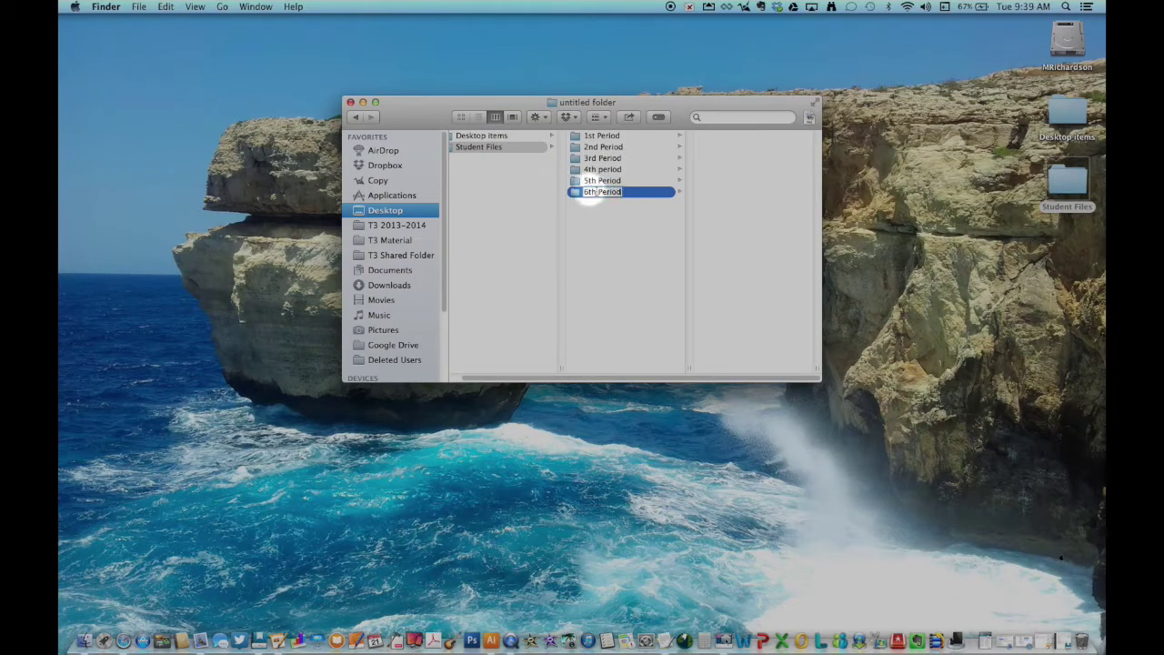
pyautogui.click(477, 146)
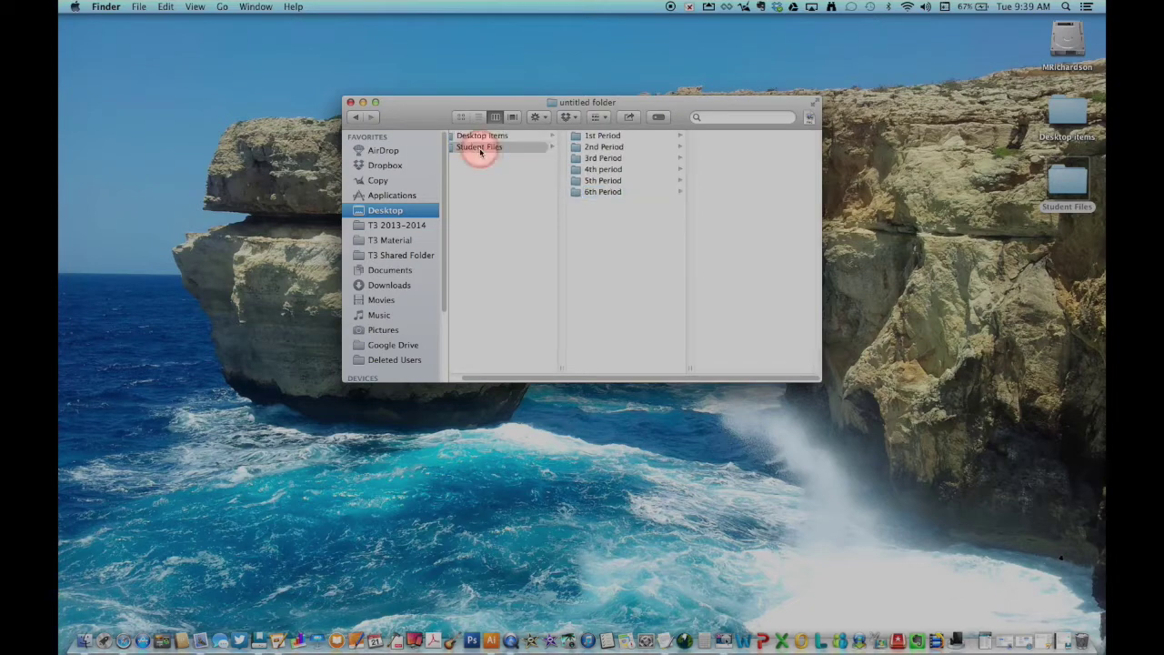
pyautogui.click(137, 6)
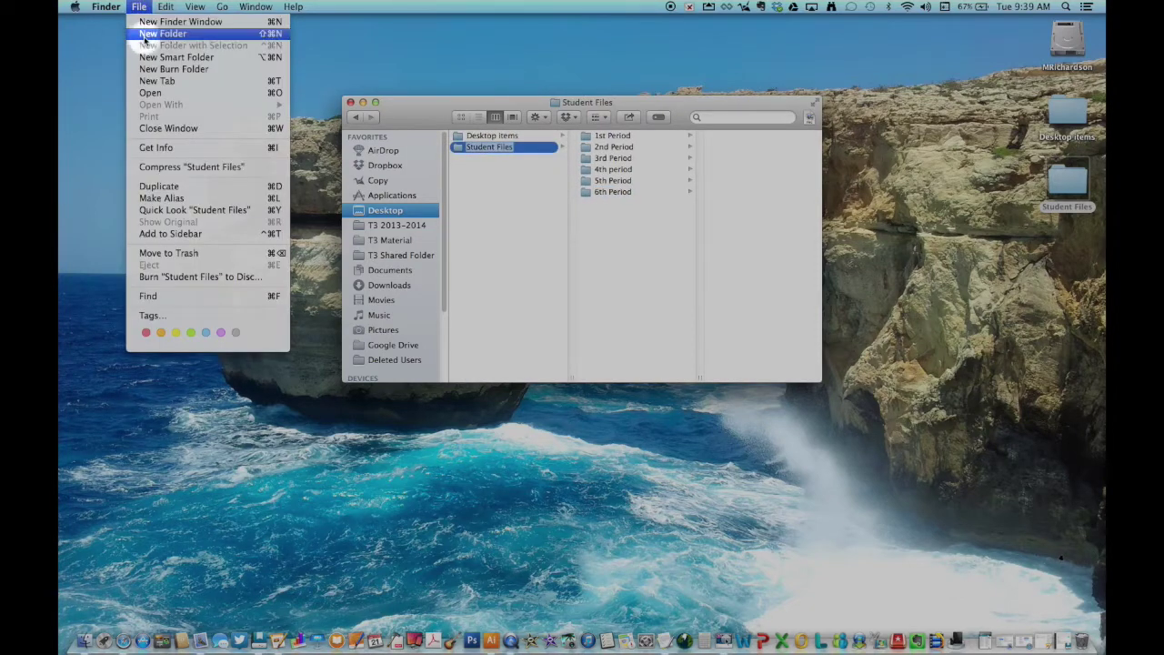
pyautogui.click(173, 37)
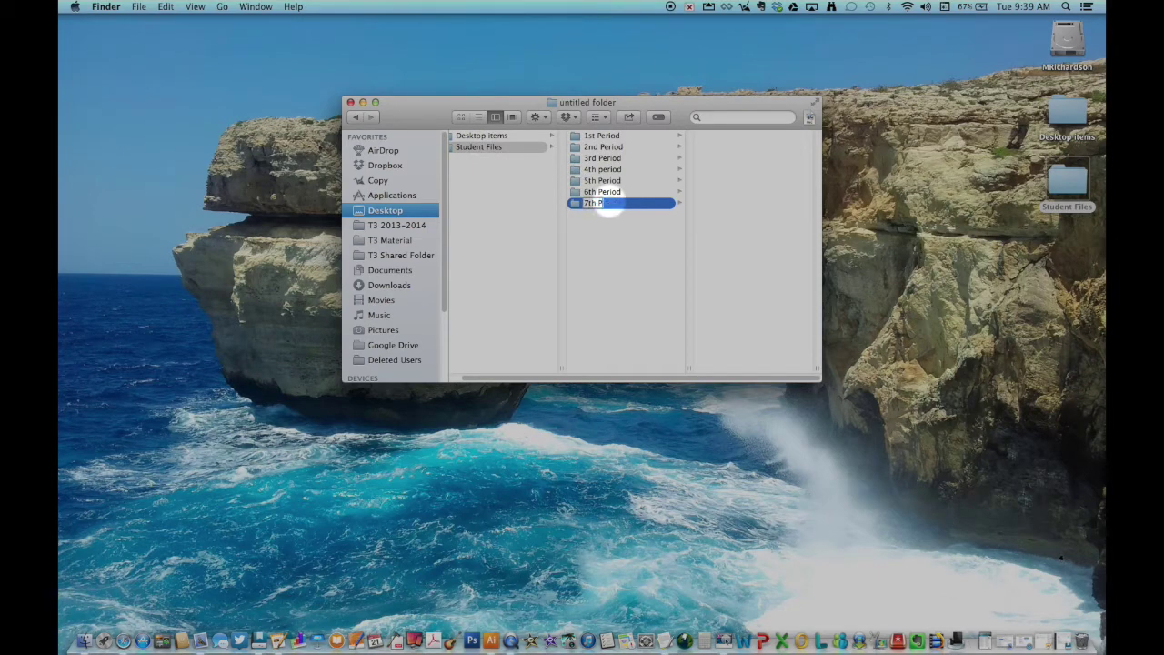
pyautogui.press('Return')
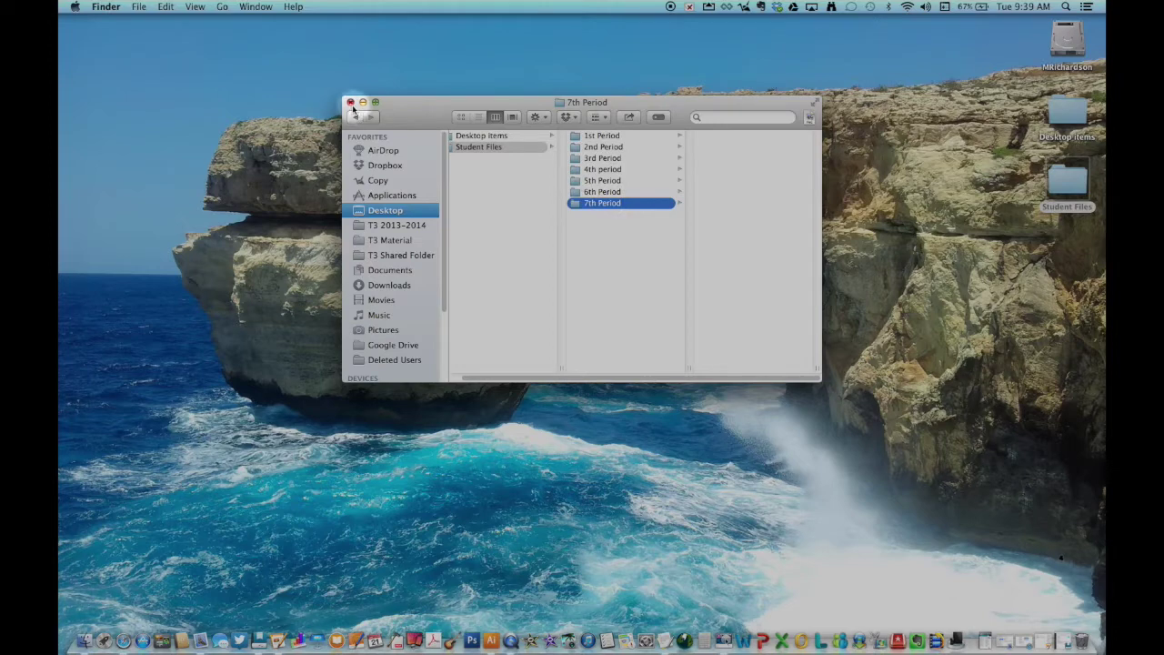
# - Close the Student Files window and Spotlight-search 'media' to find MediaMaster Server
pyautogui.click(350, 103)
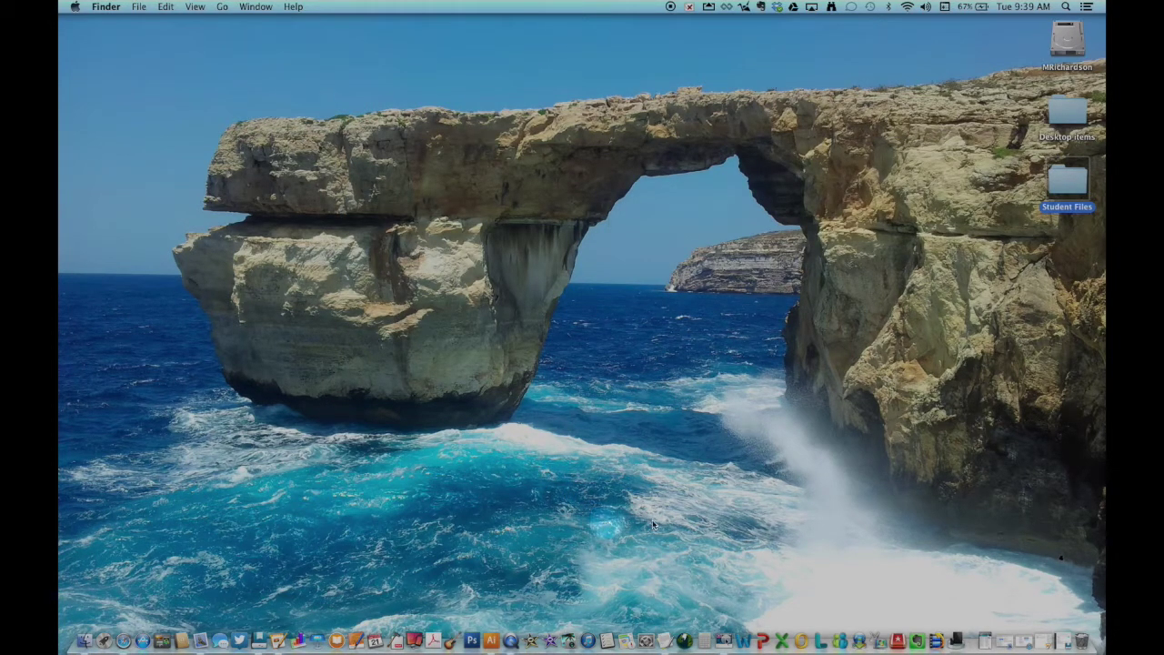
pyautogui.click(1065, 8)
pyautogui.write('media')
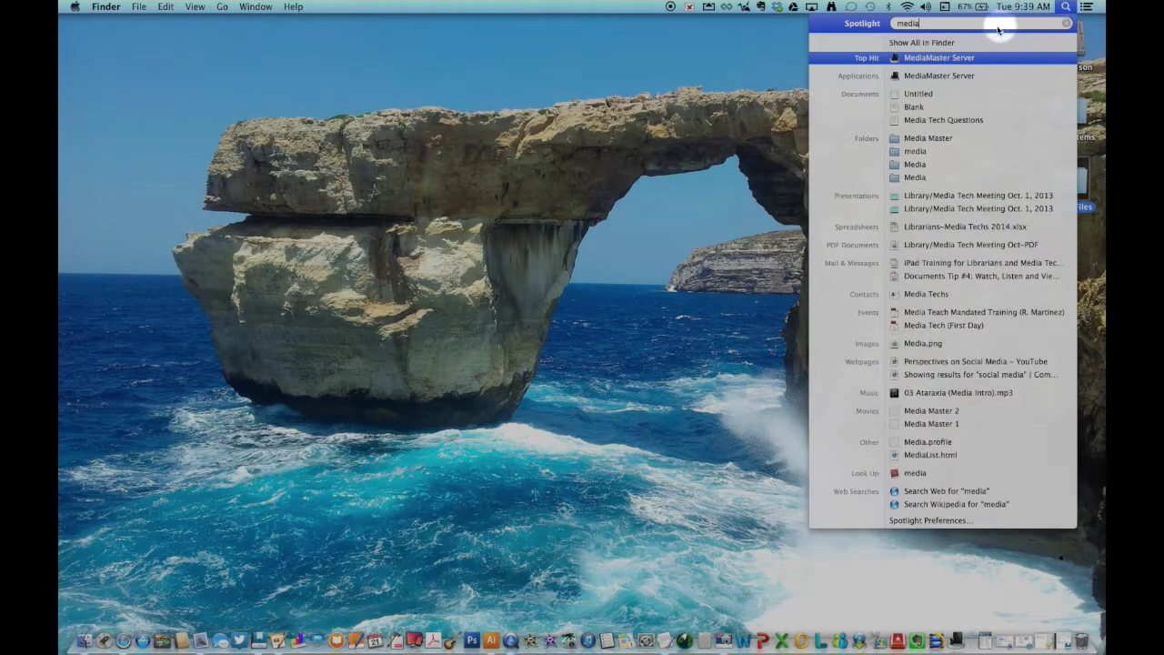
# - Launch MediaMaster Server, switch it on, and set Desktop > Student Files as its root directory
pyautogui.click(931, 58)
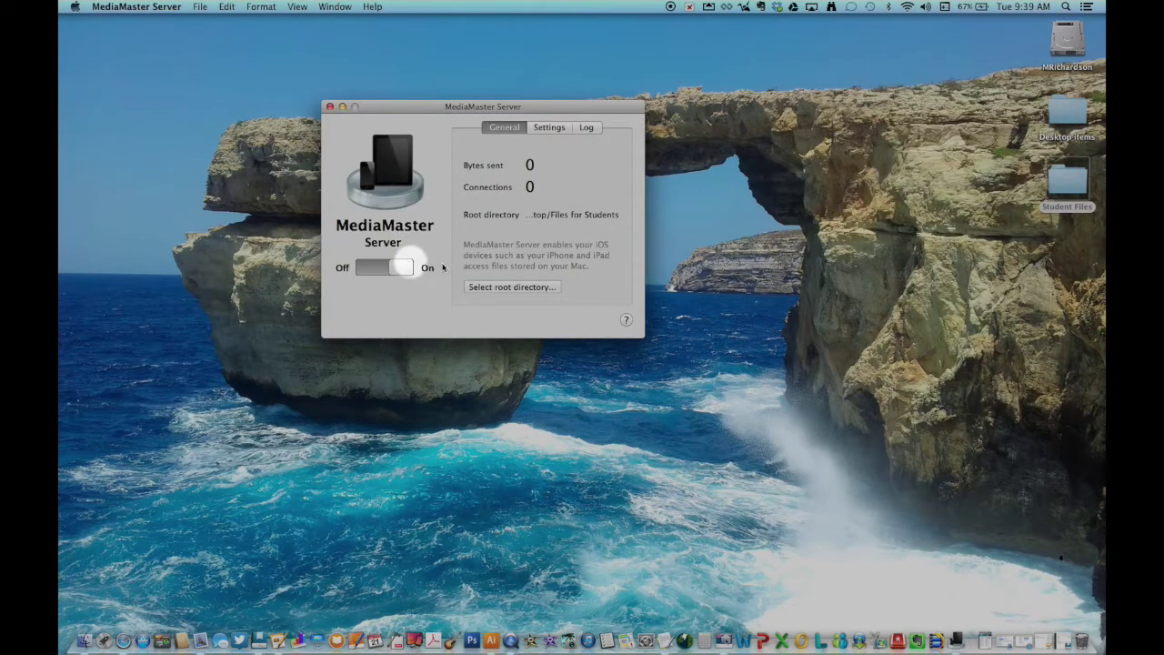
pyautogui.click(400, 269)
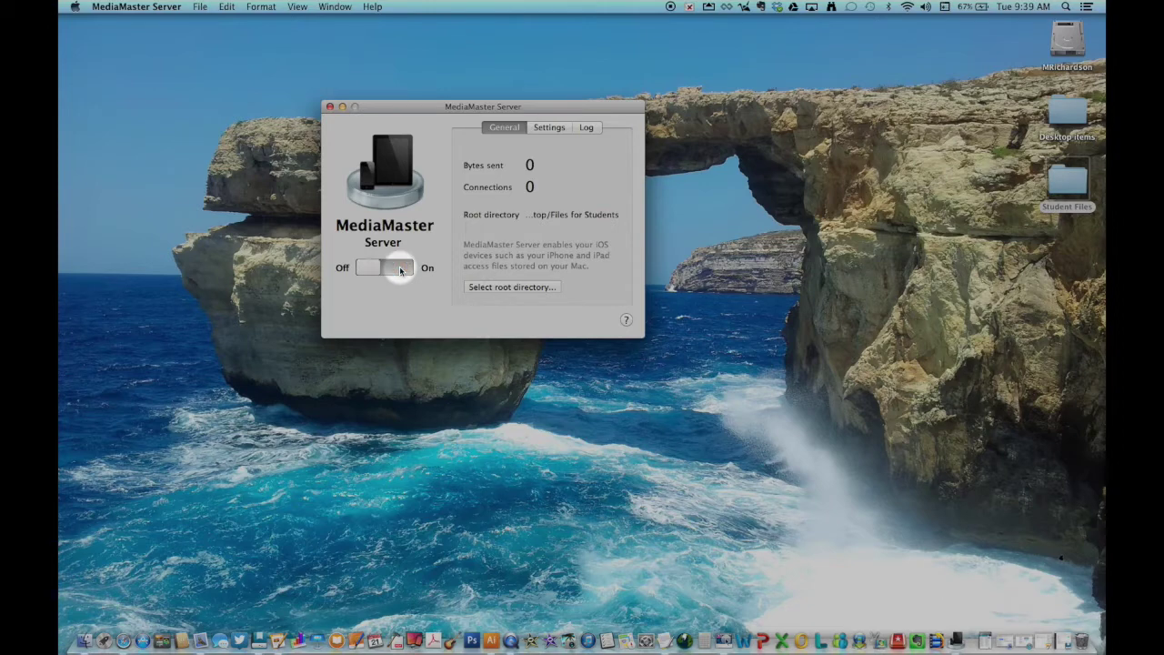
pyautogui.click(400, 268)
pyautogui.click(524, 289)
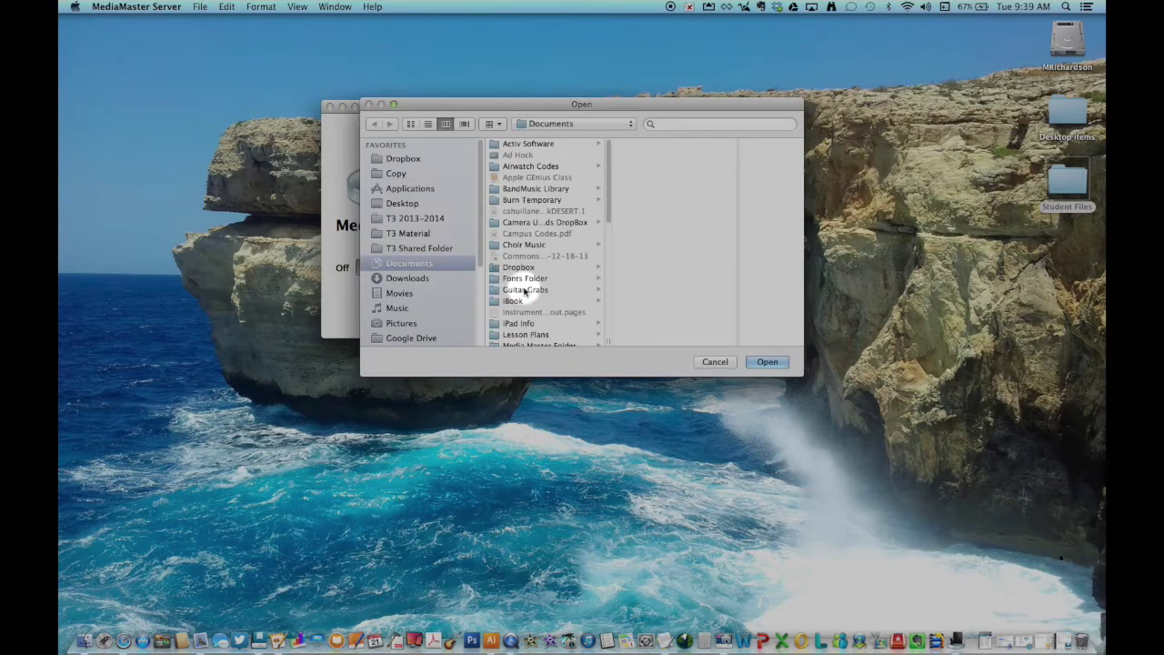
pyautogui.click(405, 204)
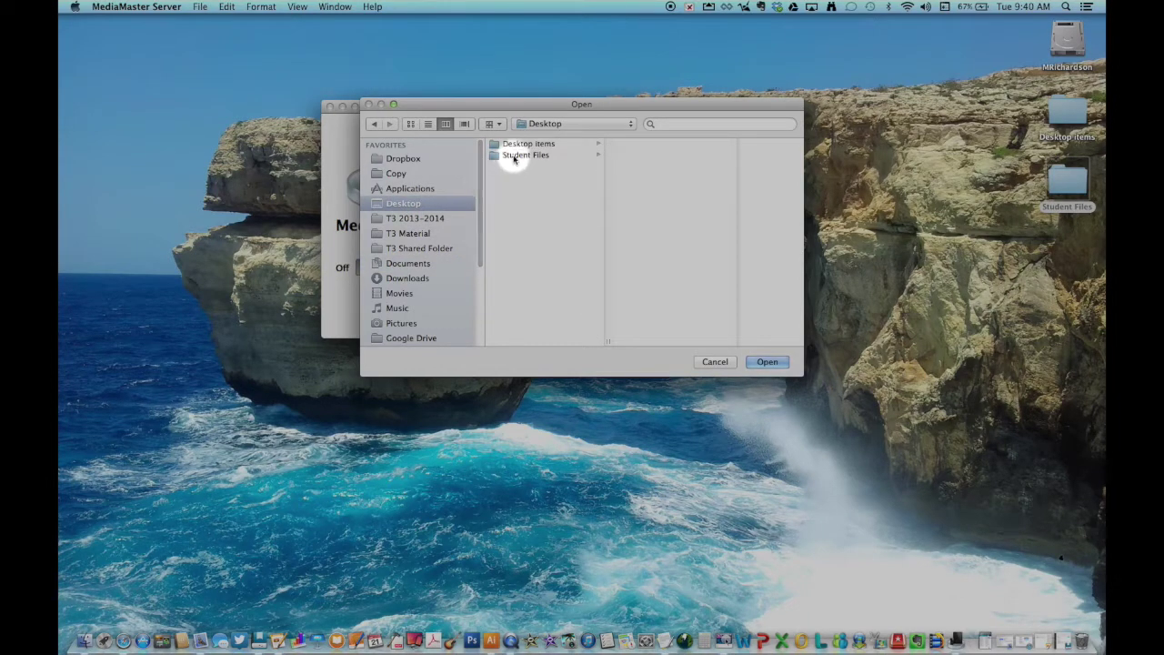
pyautogui.click(515, 156)
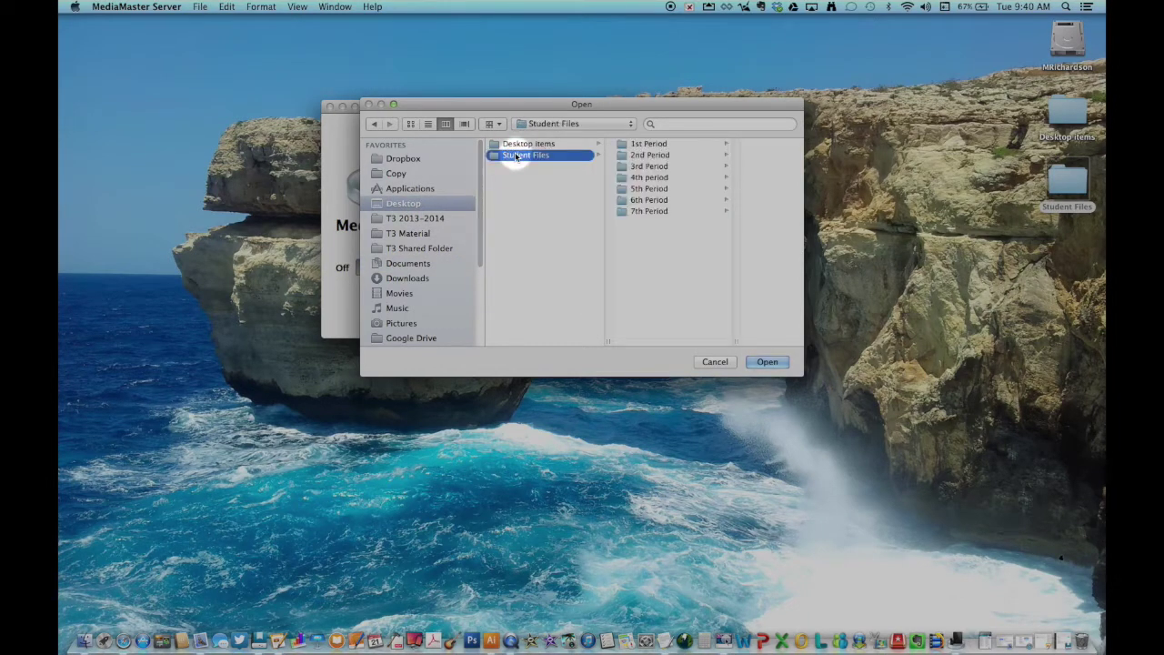
pyautogui.click(769, 362)
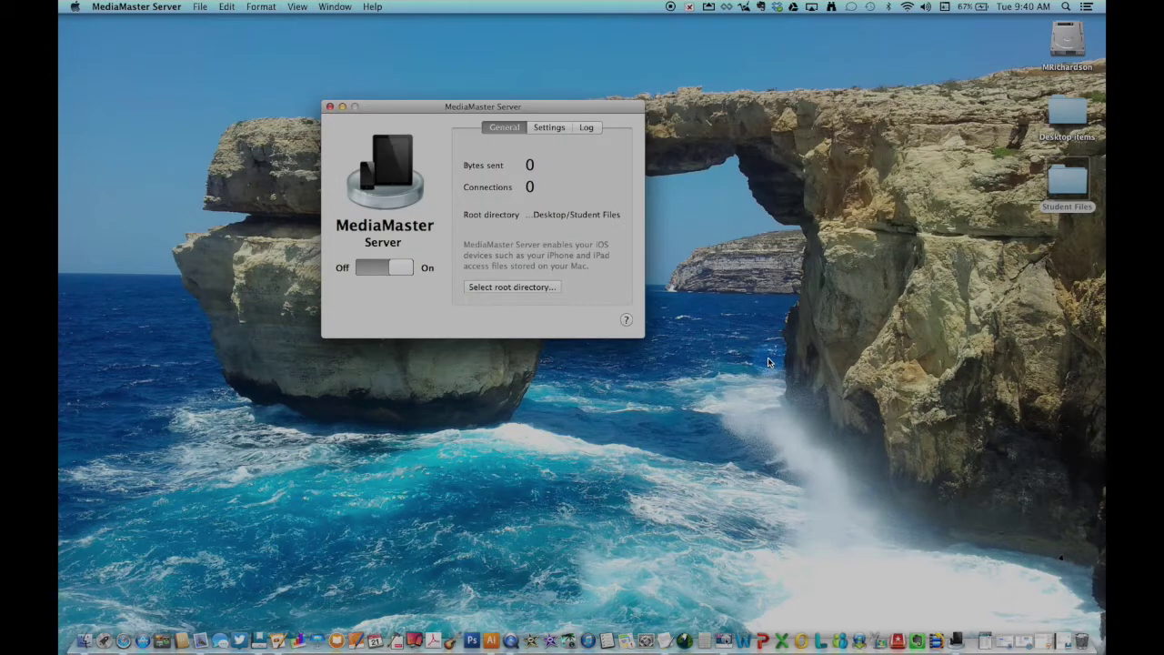
# - Show the server Settings with username, password, port 8000 and Secure HTTP enabled
pyautogui.click(552, 130)
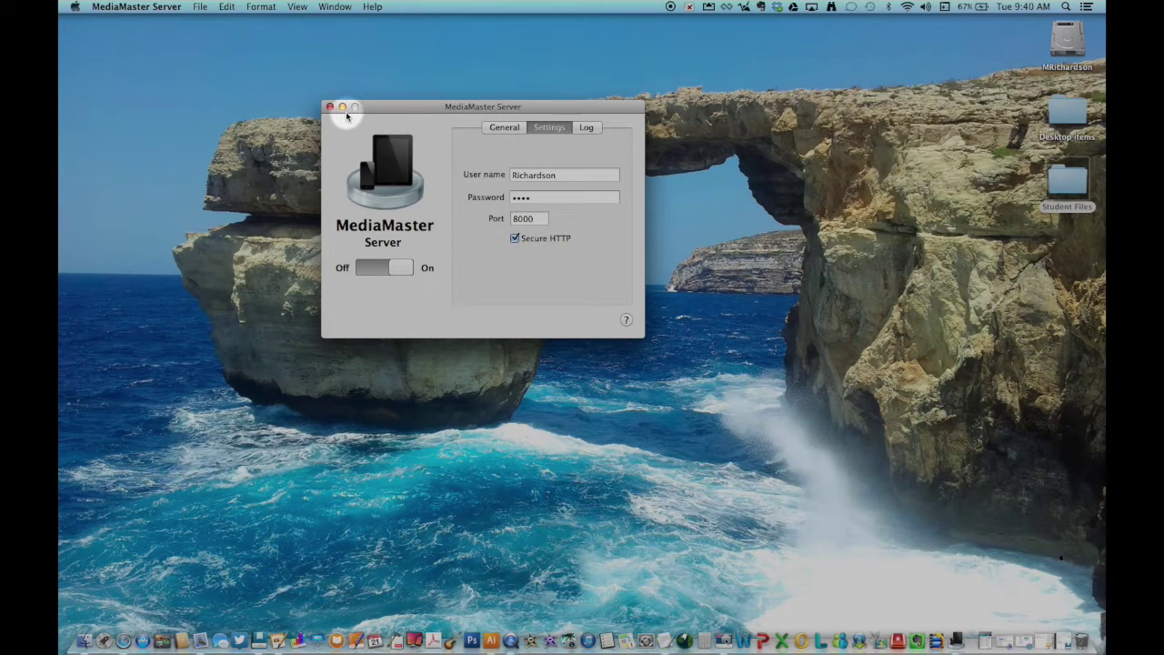
pyautogui.click(958, 641)
pyautogui.moveTo(959, 641); pyautogui.dragTo(902, 503)
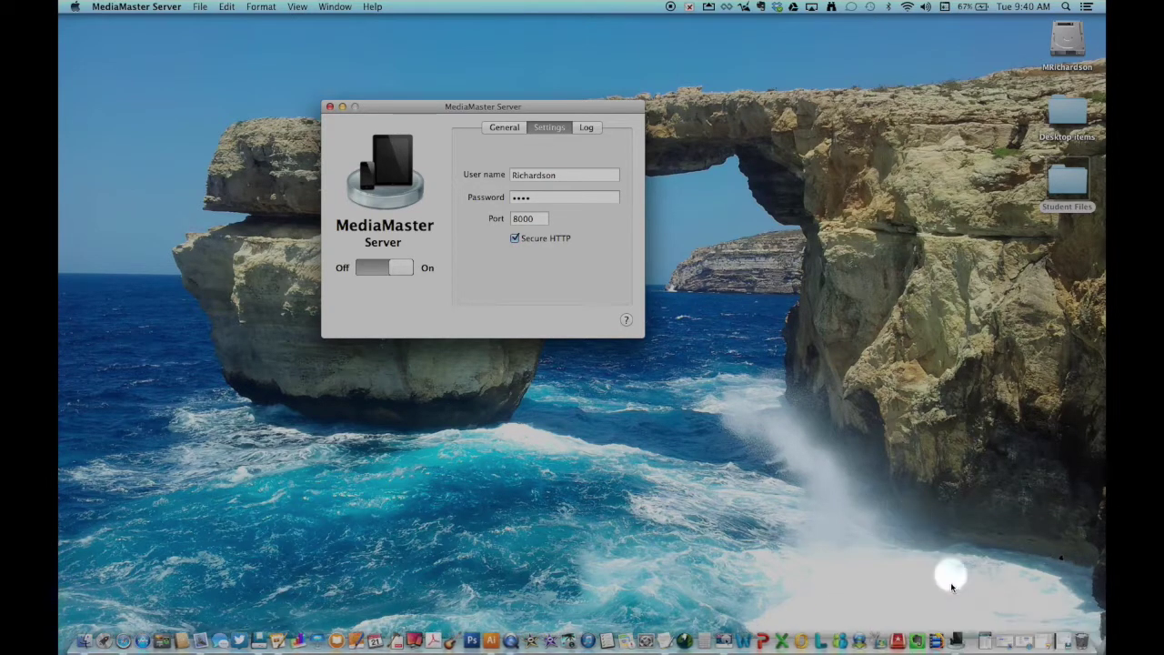
pyautogui.moveTo(956, 633); pyautogui.dragTo(902, 505)
pyautogui.moveTo(956, 633); pyautogui.dragTo(904, 520)
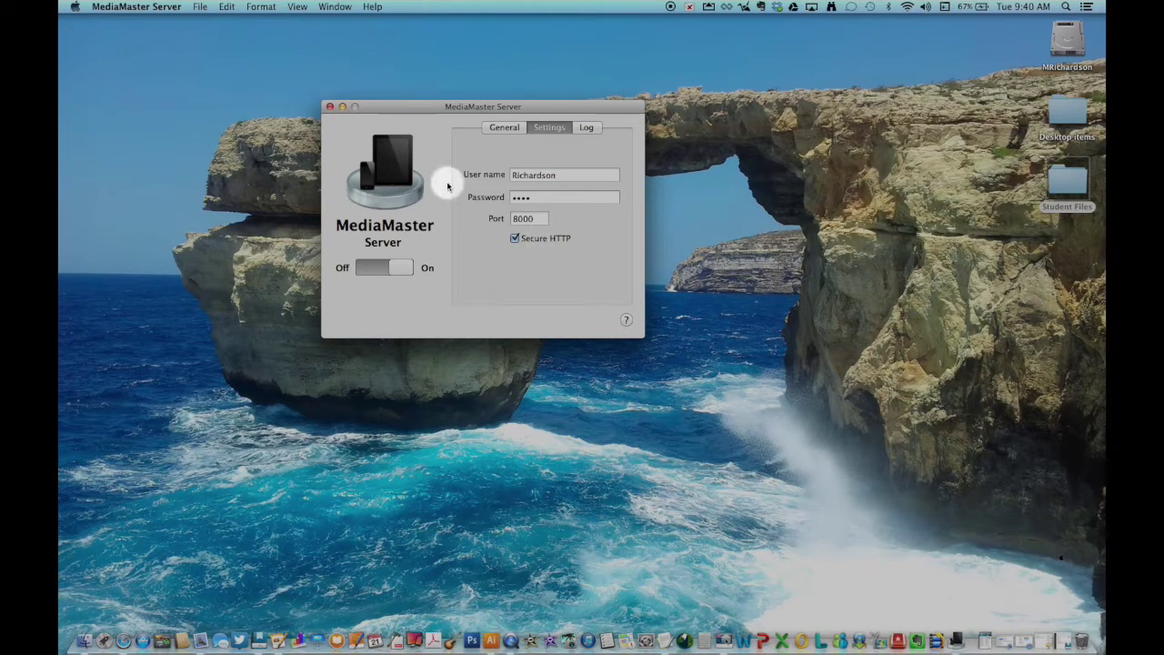
# - Minimize MediaMaster Server, then bring its settings window back beside the iPad setup notes
pyautogui.click(343, 108)
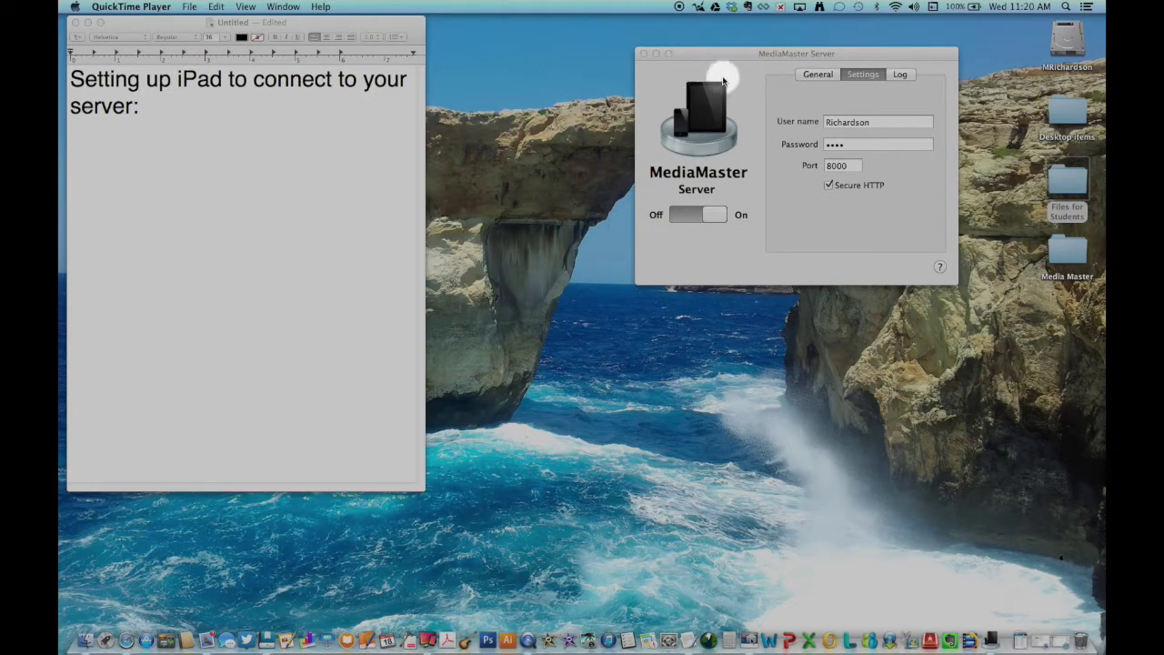
pyautogui.click(752, 52)
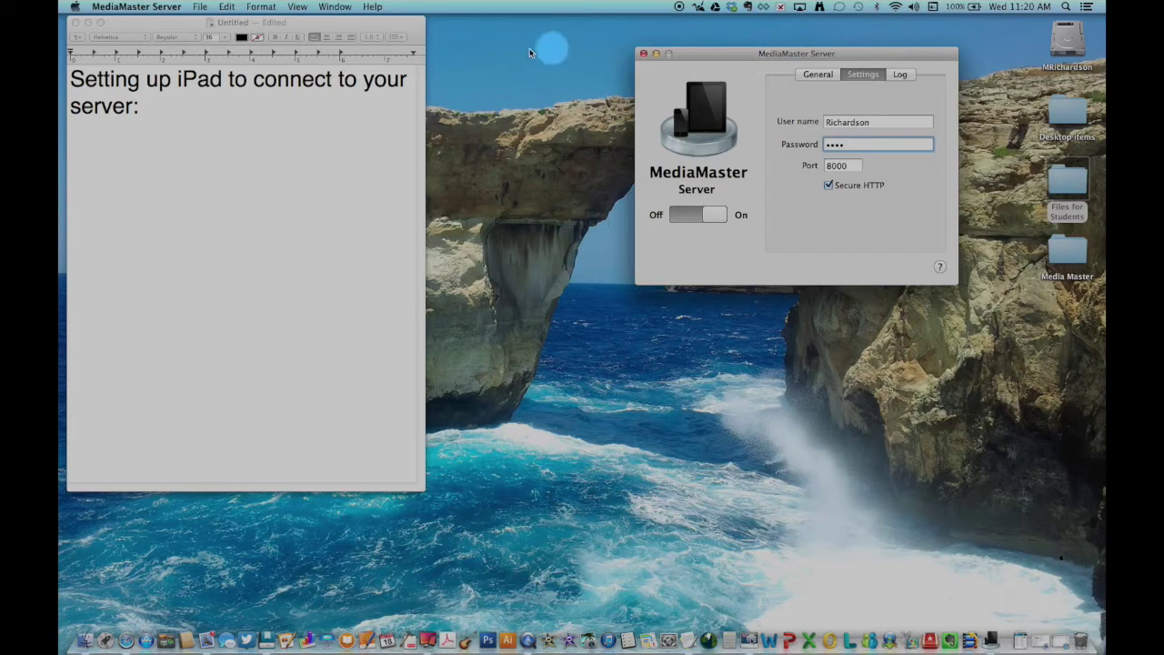
pyautogui.click(372, 6)
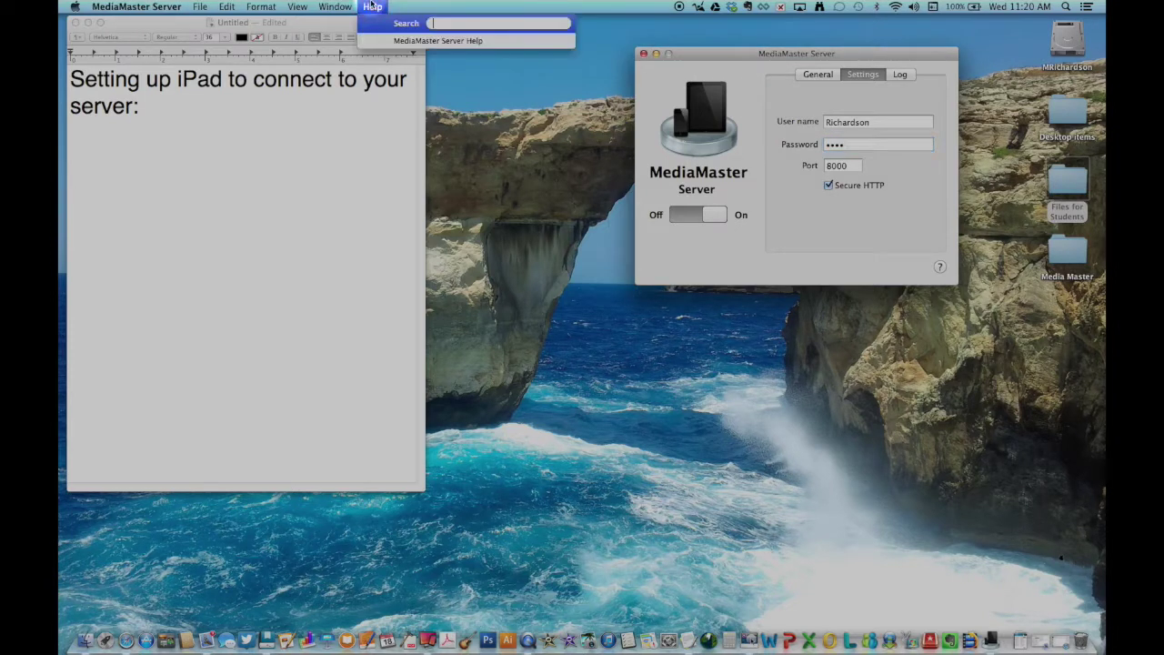
# - Open MediaMaster Server Help at the page on using it with Pages, Numbers and Keynote
pyautogui.click(423, 42)
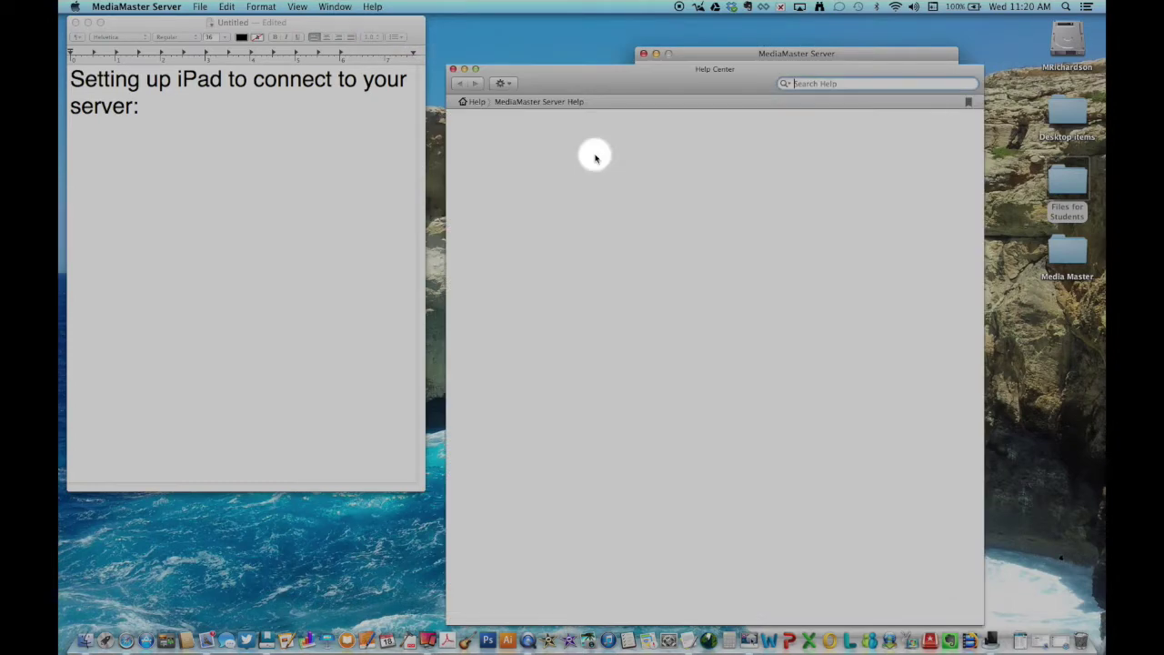
pyautogui.moveTo(613, 76); pyautogui.dragTo(631, 291)
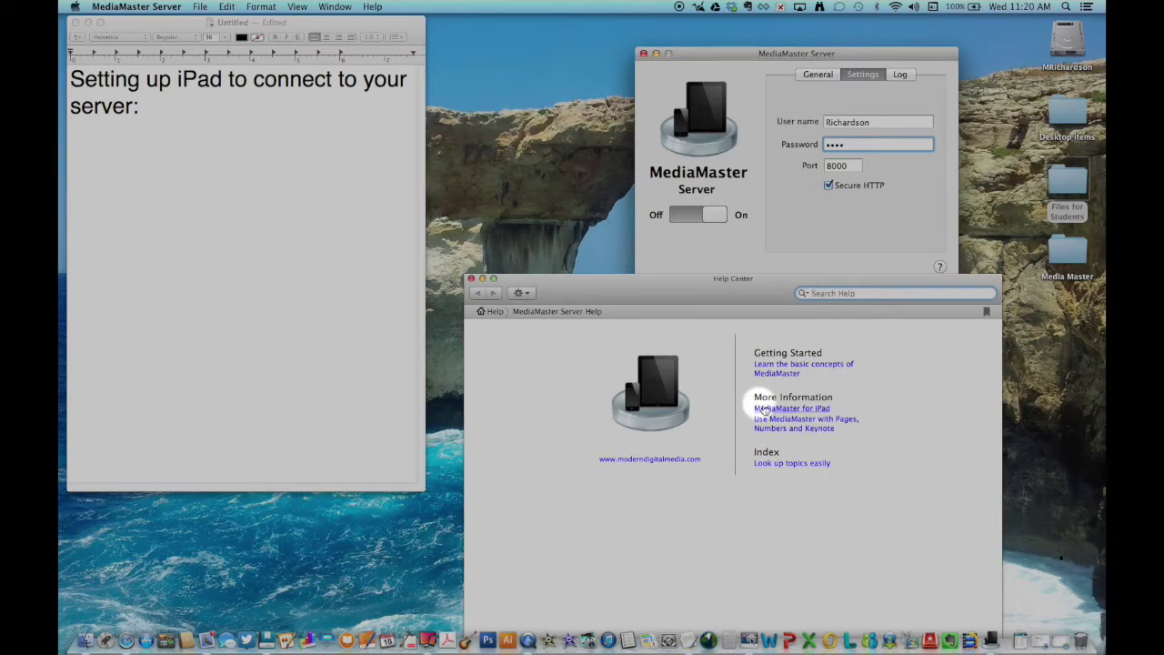
pyautogui.click(788, 425)
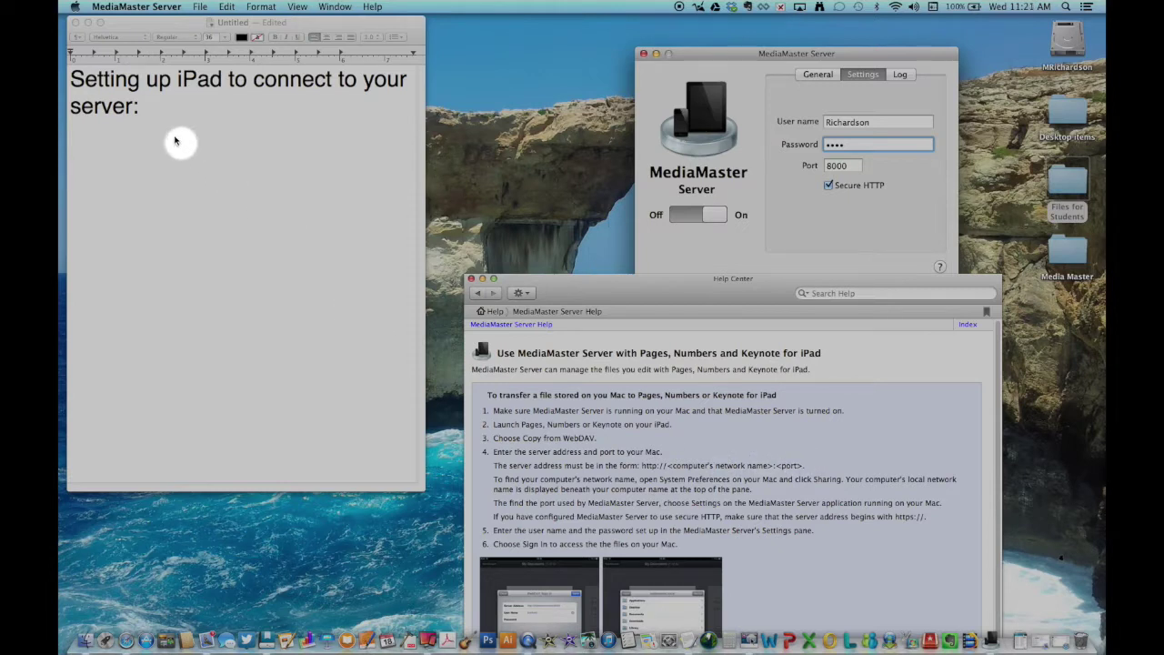
pyautogui.click(166, 129)
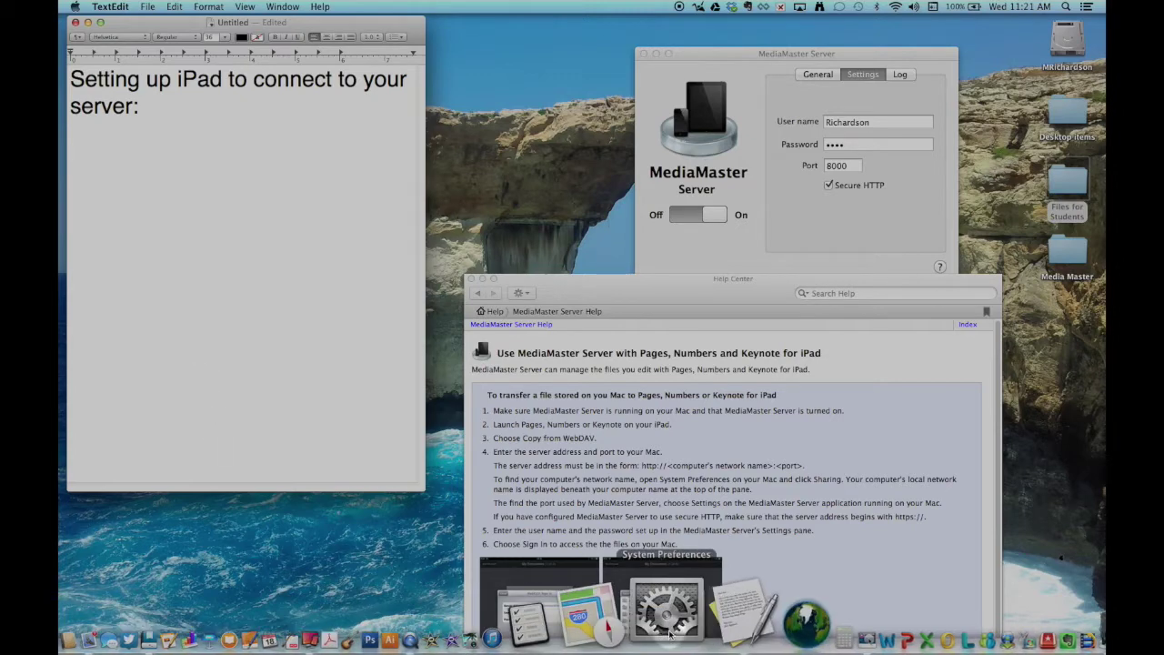
pyautogui.click(683, 625)
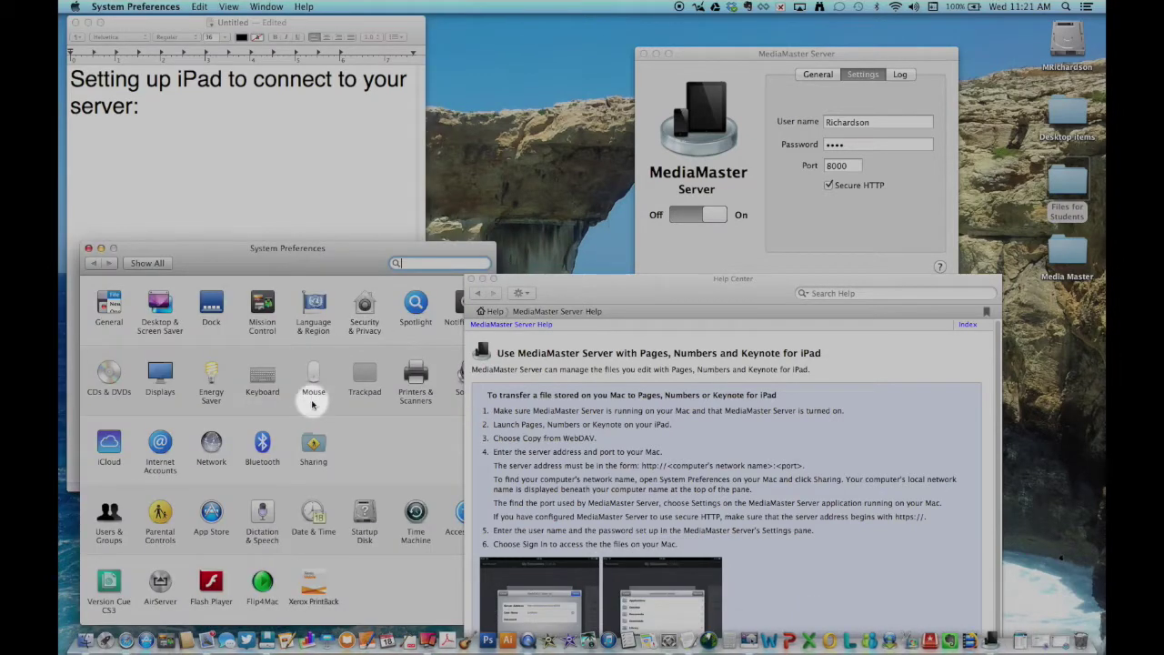
pyautogui.click(312, 445)
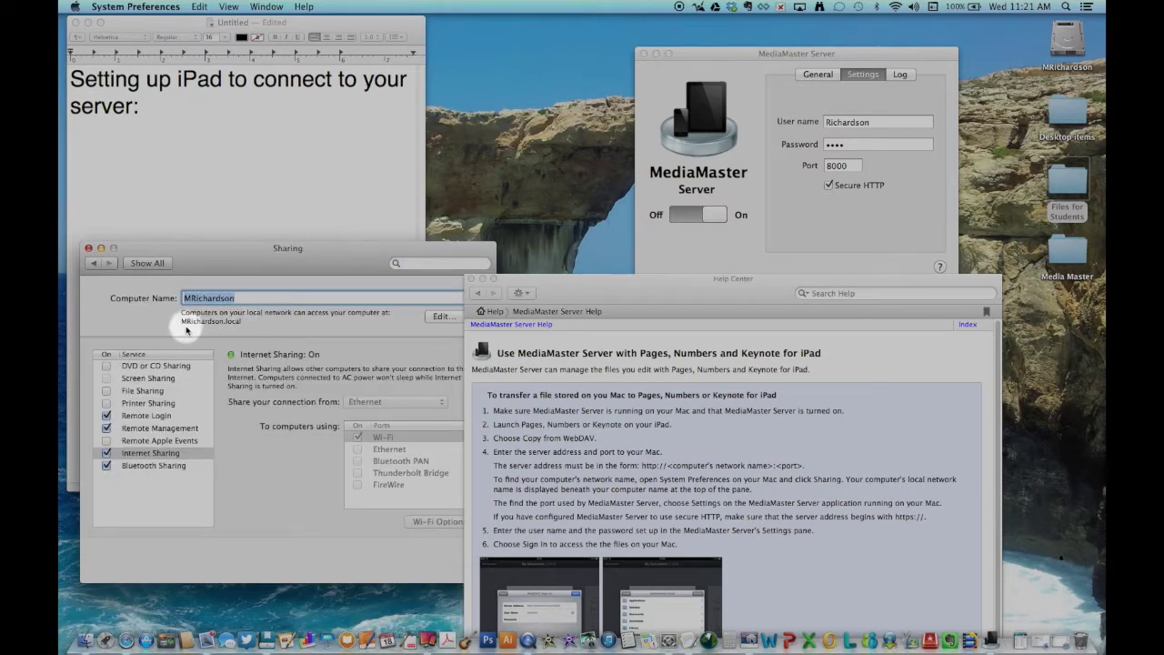
pyautogui.click(109, 179)
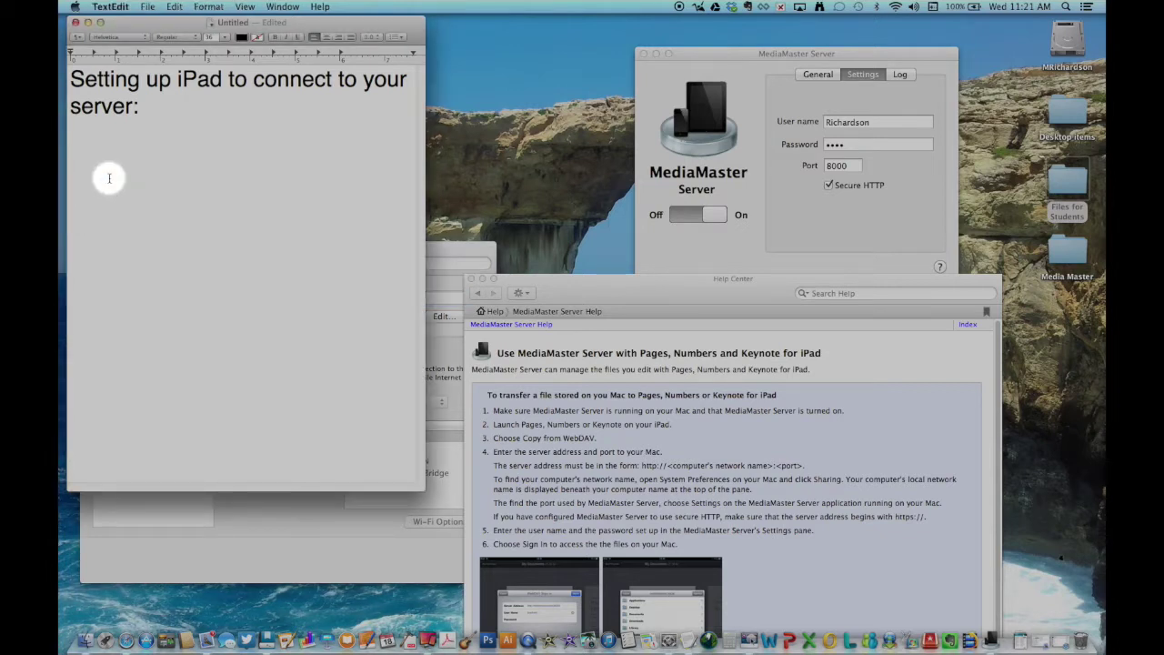
pyautogui.write('Https://')
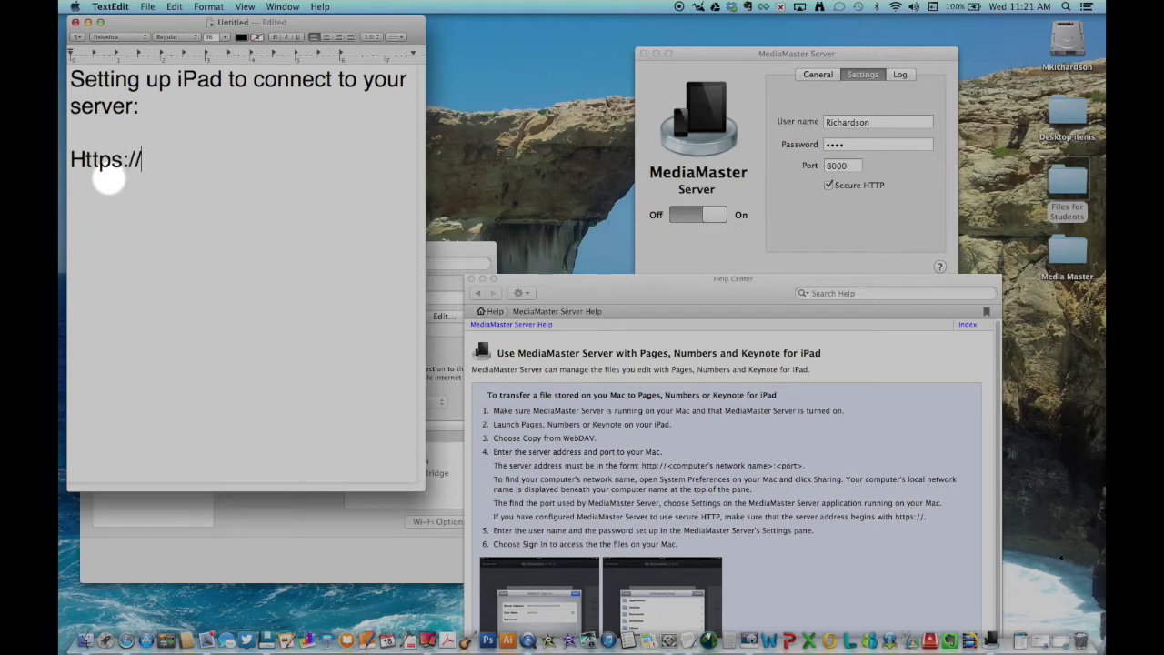
pyautogui.write('MRicha')
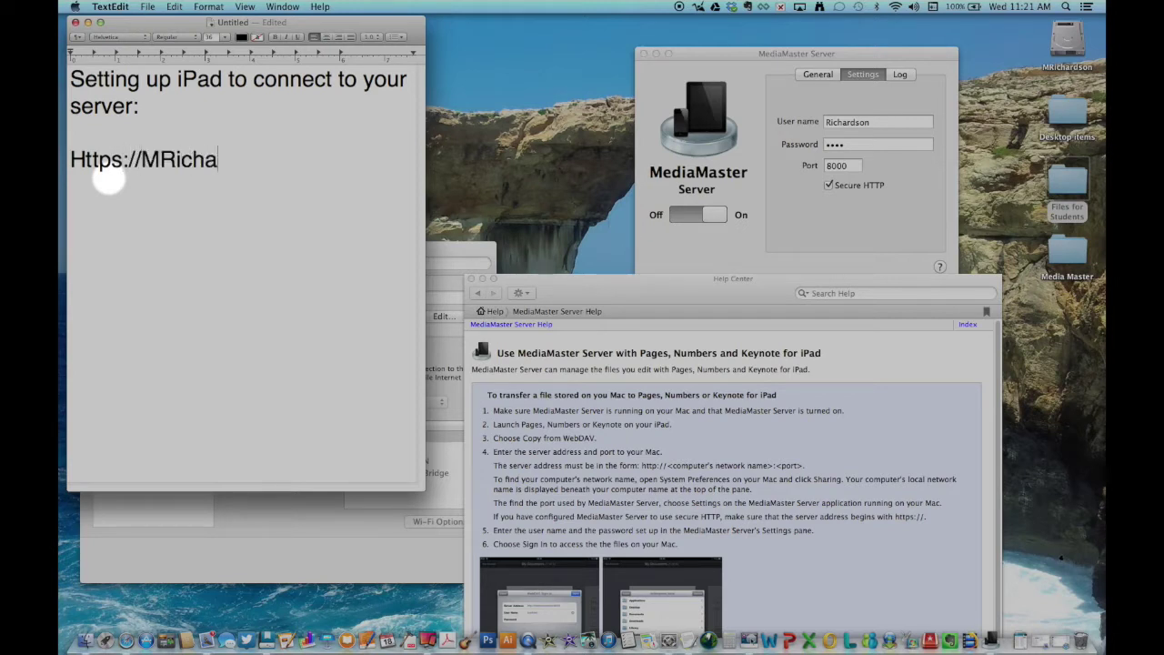
pyautogui.write('rdson.local:')
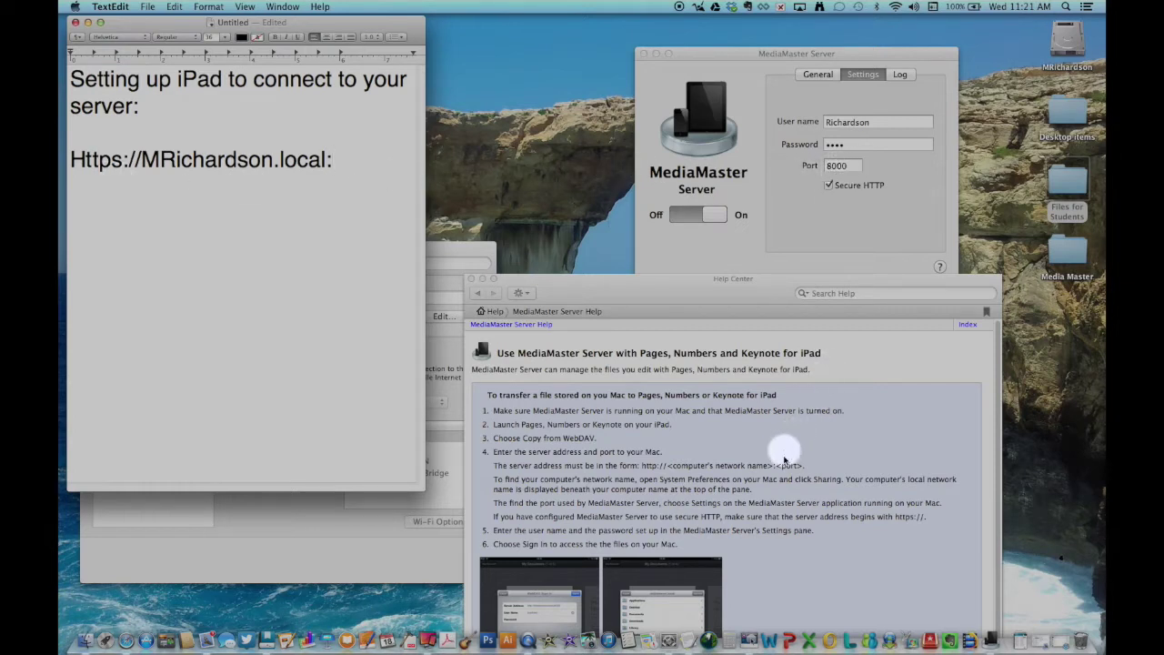
pyautogui.click(359, 158)
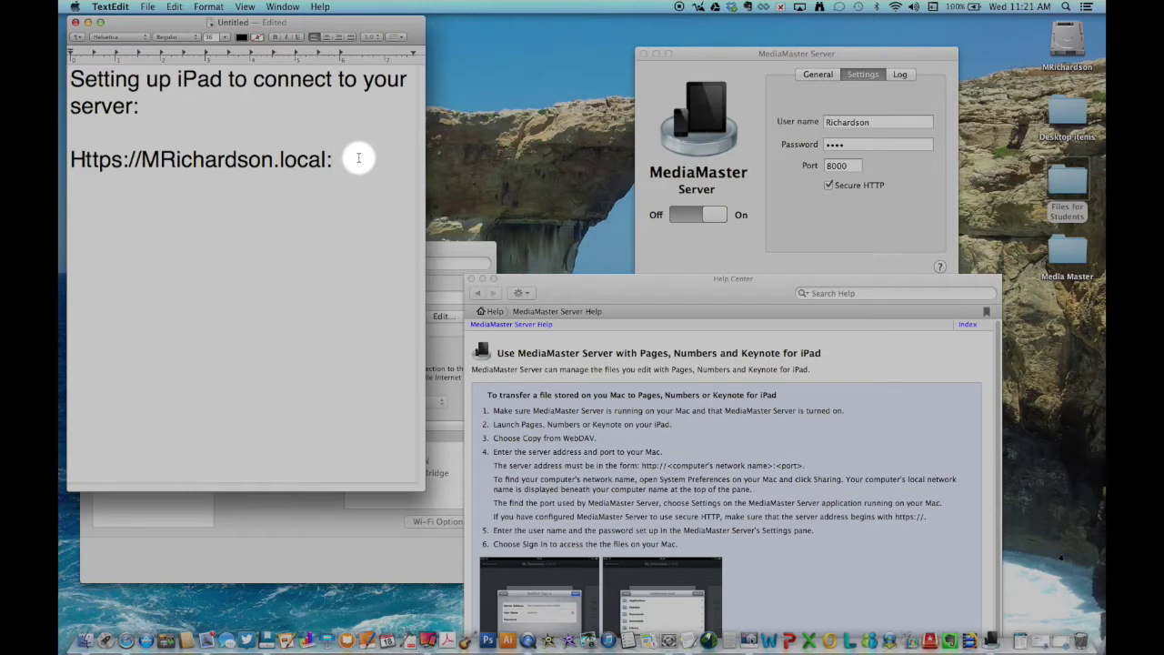
pyautogui.write('8000')
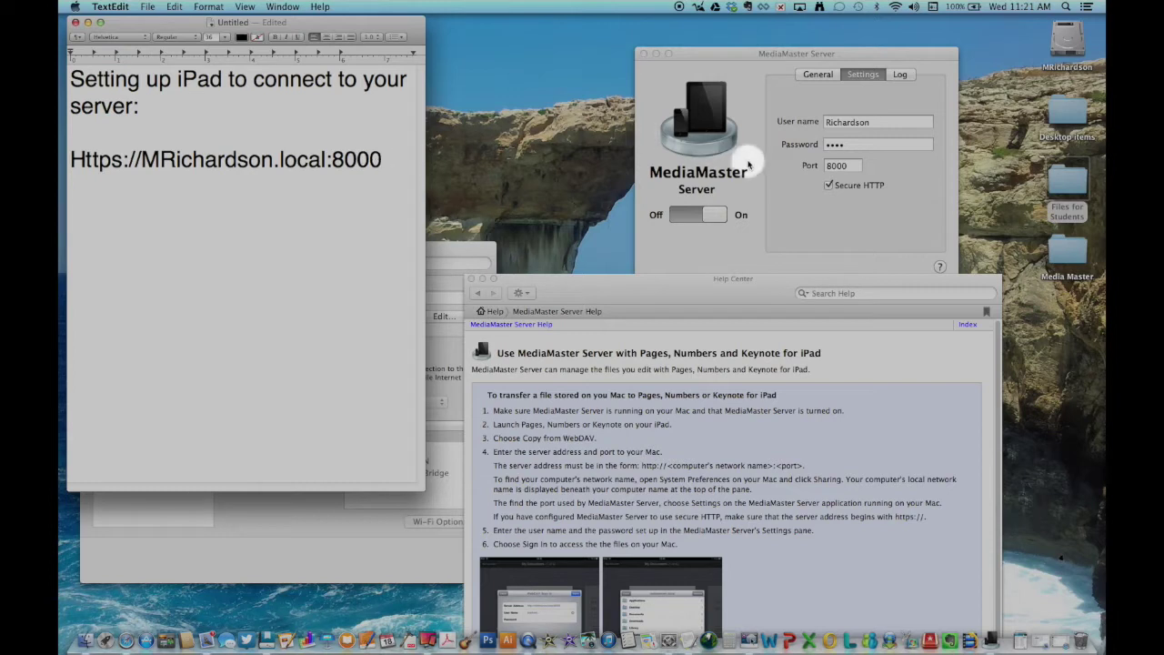
pyautogui.click(827, 185)
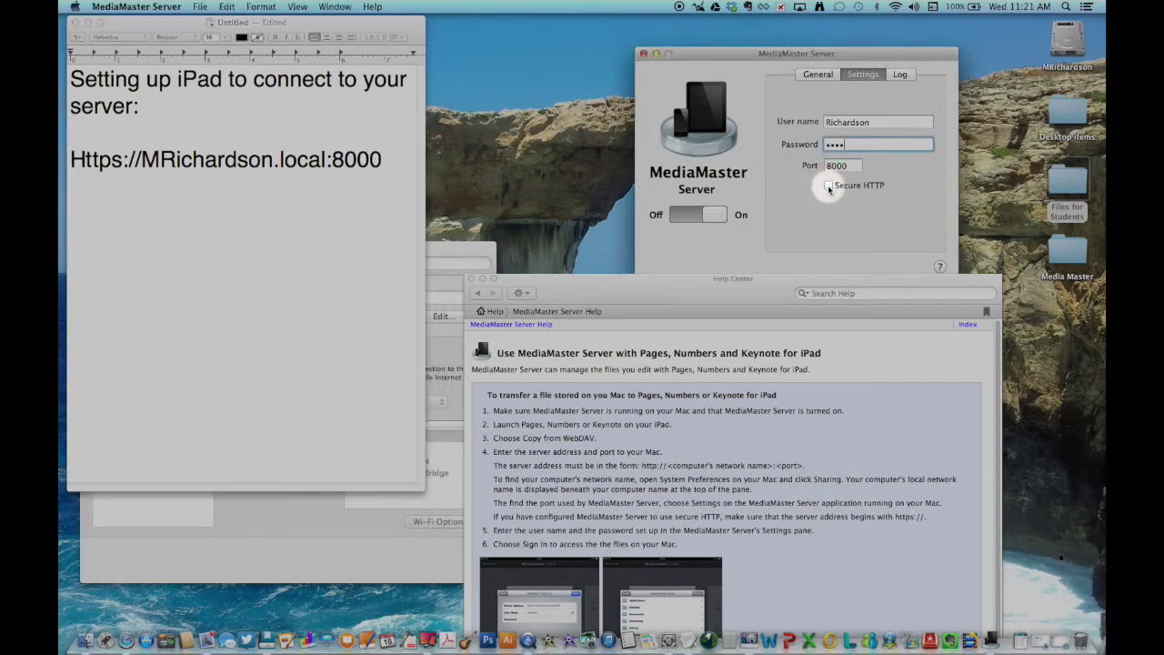
# - Note the server's http .local address on port 8000 plus Https-secure/Http-unsecure notes, then re-enable Secure HTTP
pyautogui.click(83, 217)
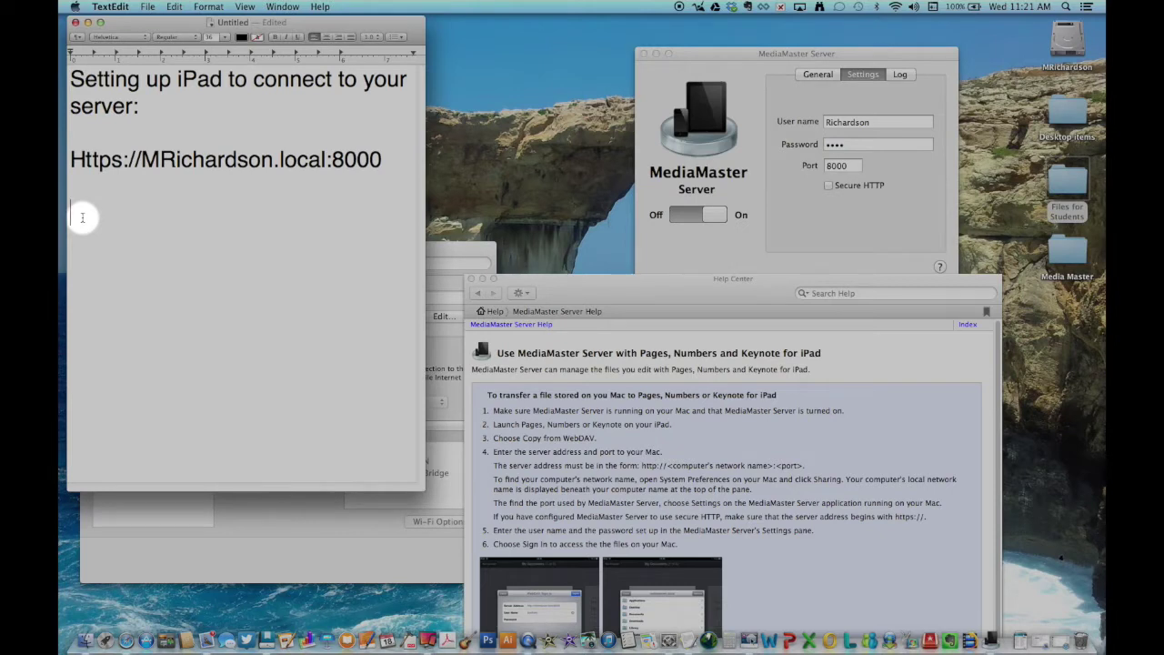
pyautogui.write('Http://')
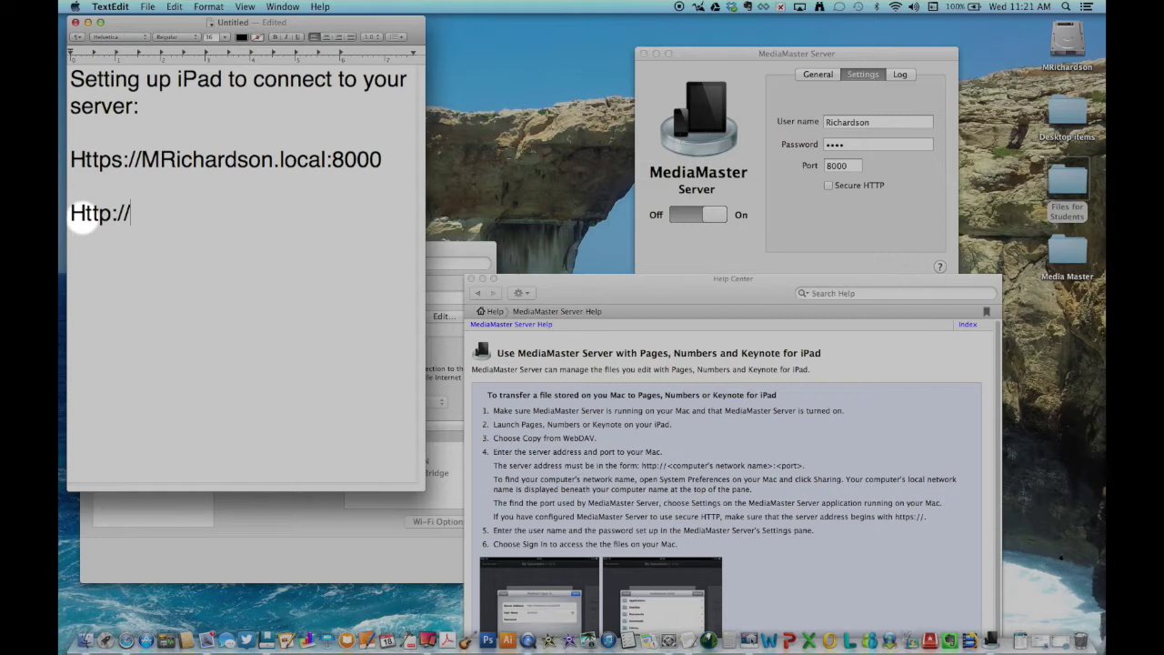
pyautogui.write('MRichard')
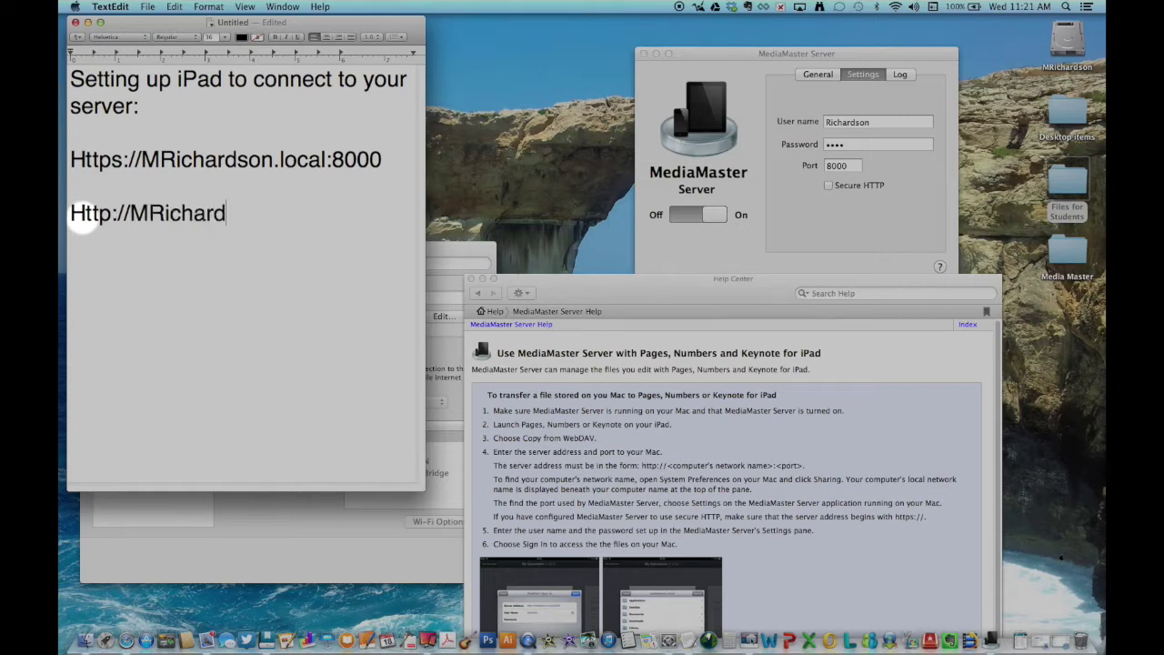
pyautogui.write('son.loc')
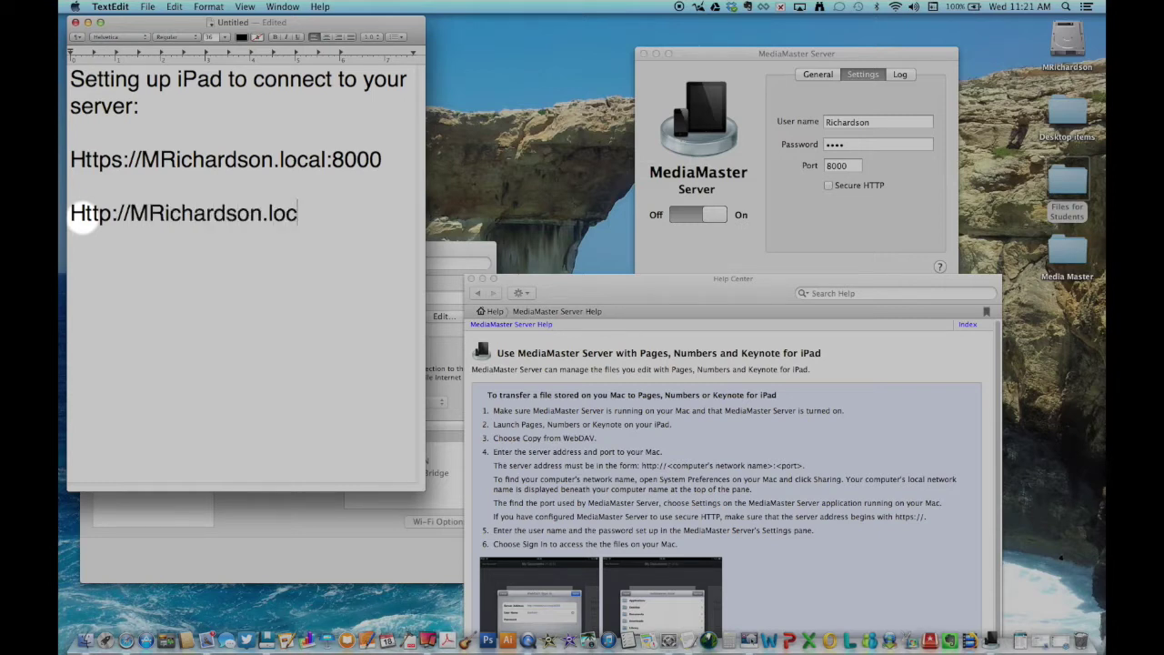
pyautogui.write('al:8000')
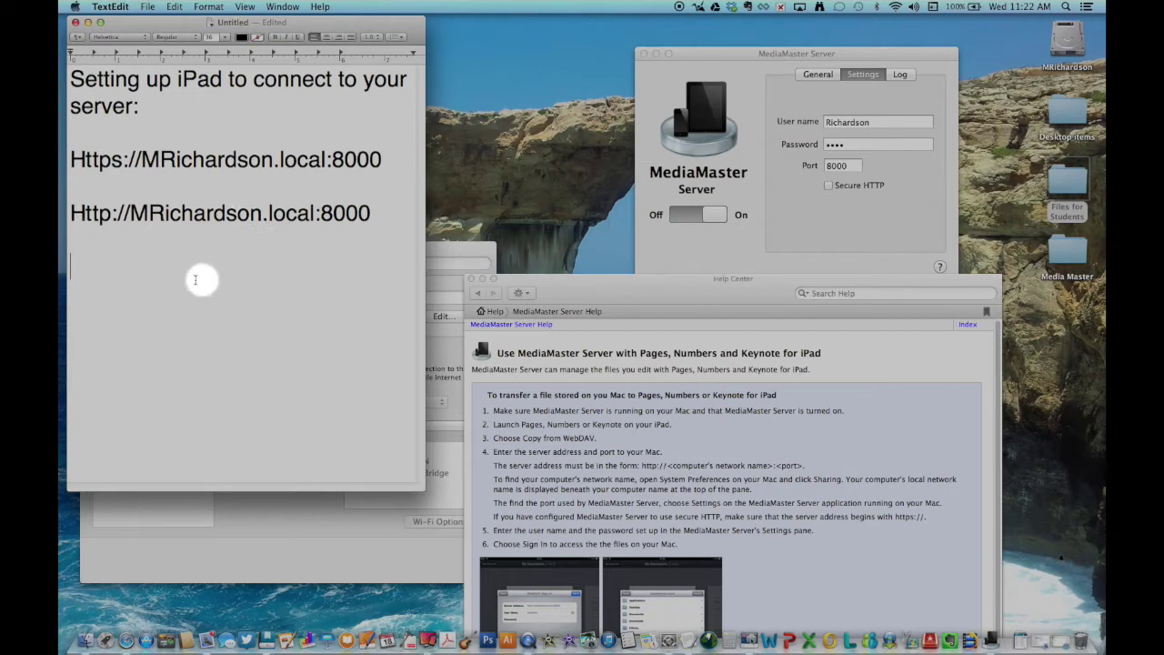
pyautogui.write('Https for s')
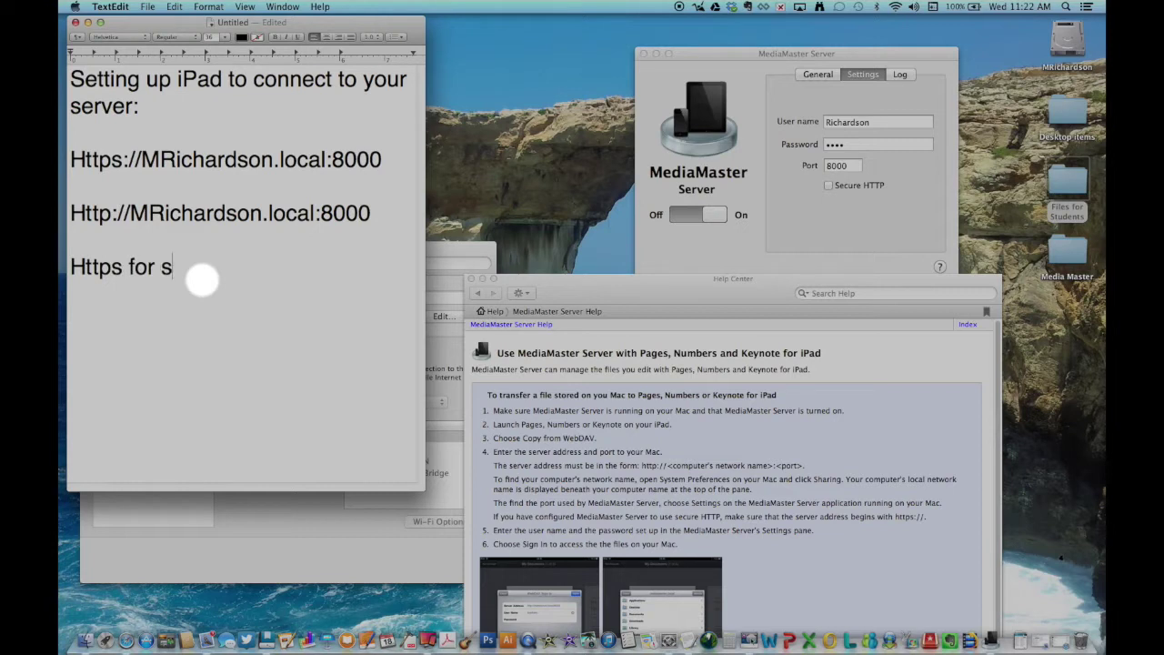
pyautogui.write('ecure  H')
pyautogui.write('ttp')
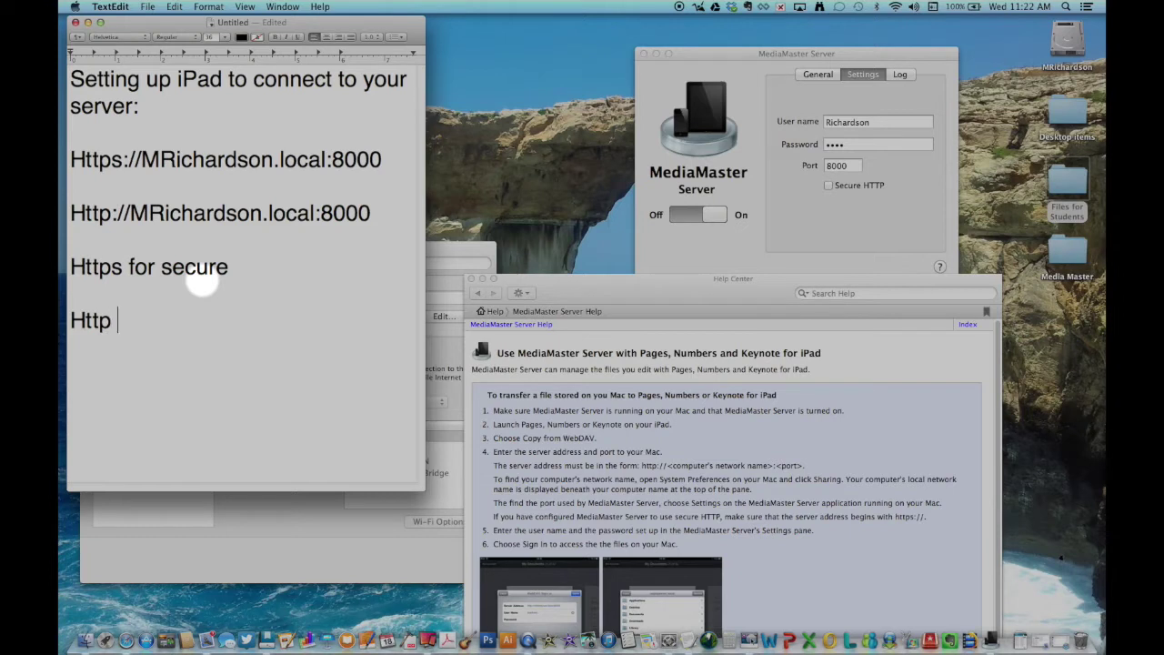
pyautogui.write(' for unsecure')
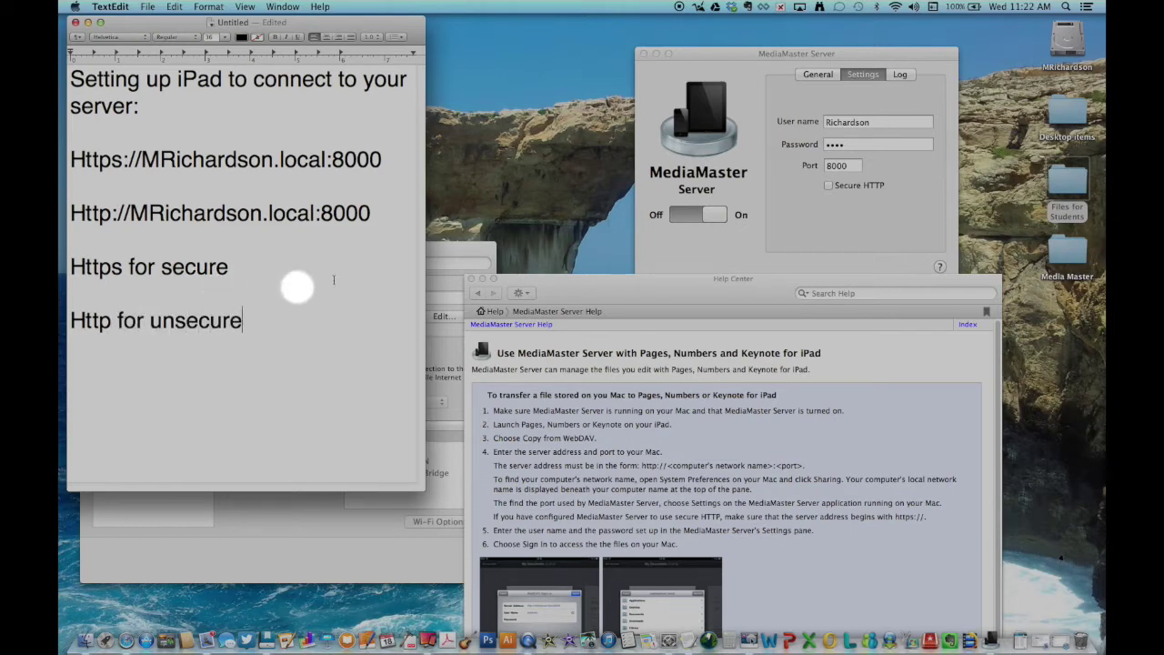
pyautogui.click(828, 185)
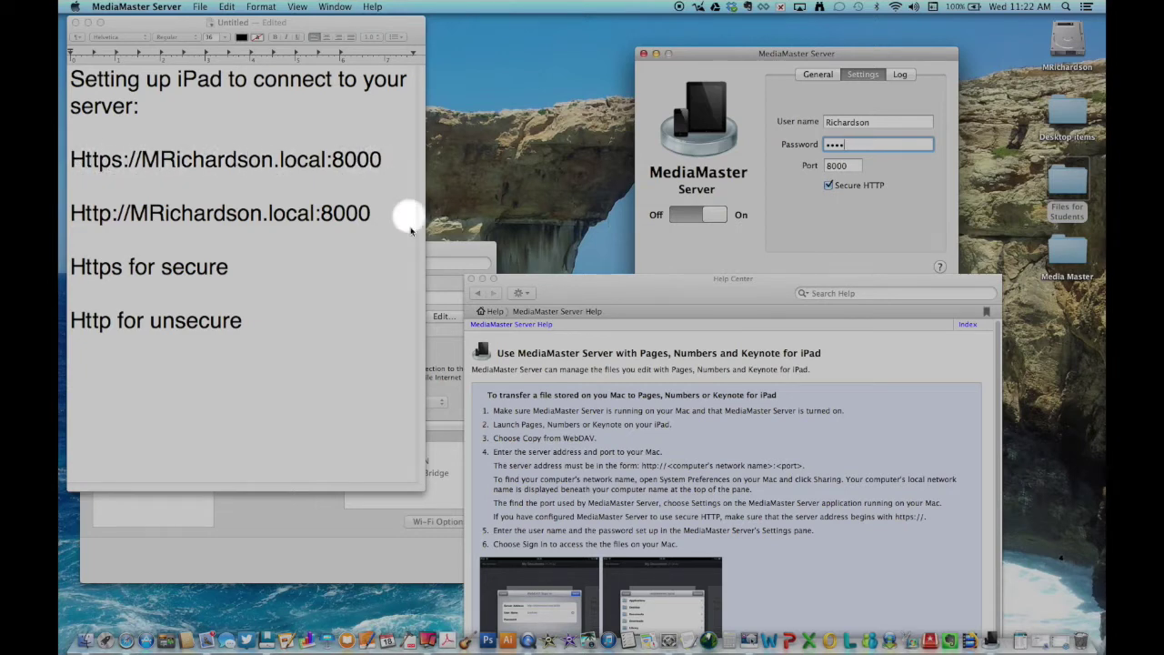
pyautogui.click(442, 253)
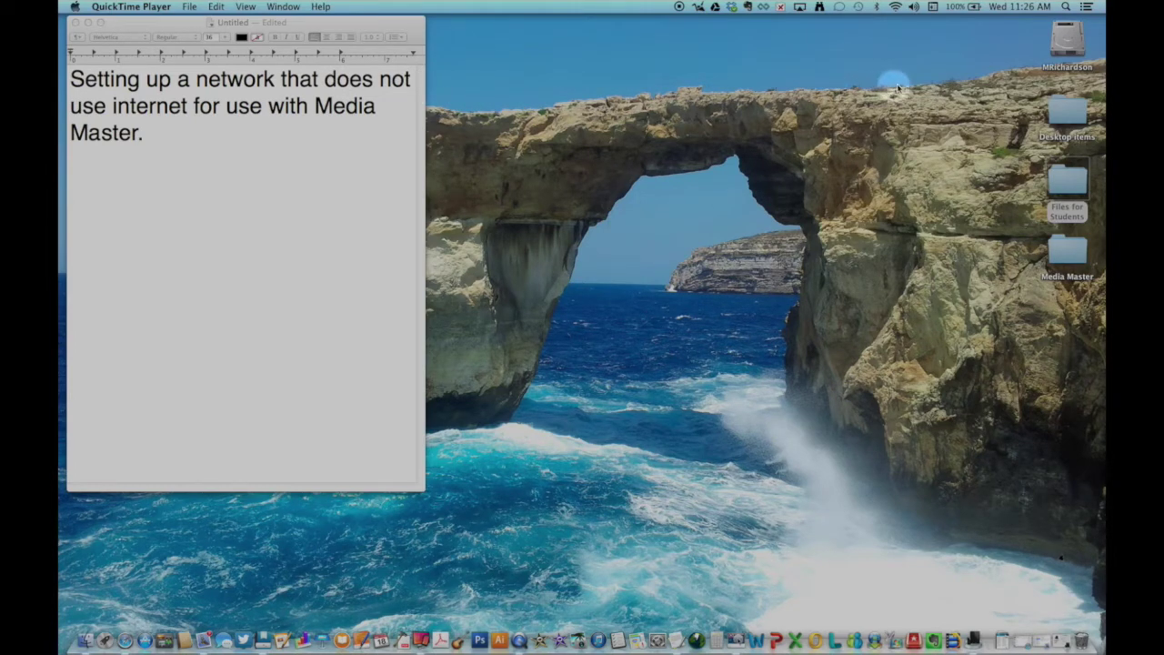
# - Create a computer-to-computer Wi-Fi network secured with 40-bit WEP and a five-character password
pyautogui.click(895, 8)
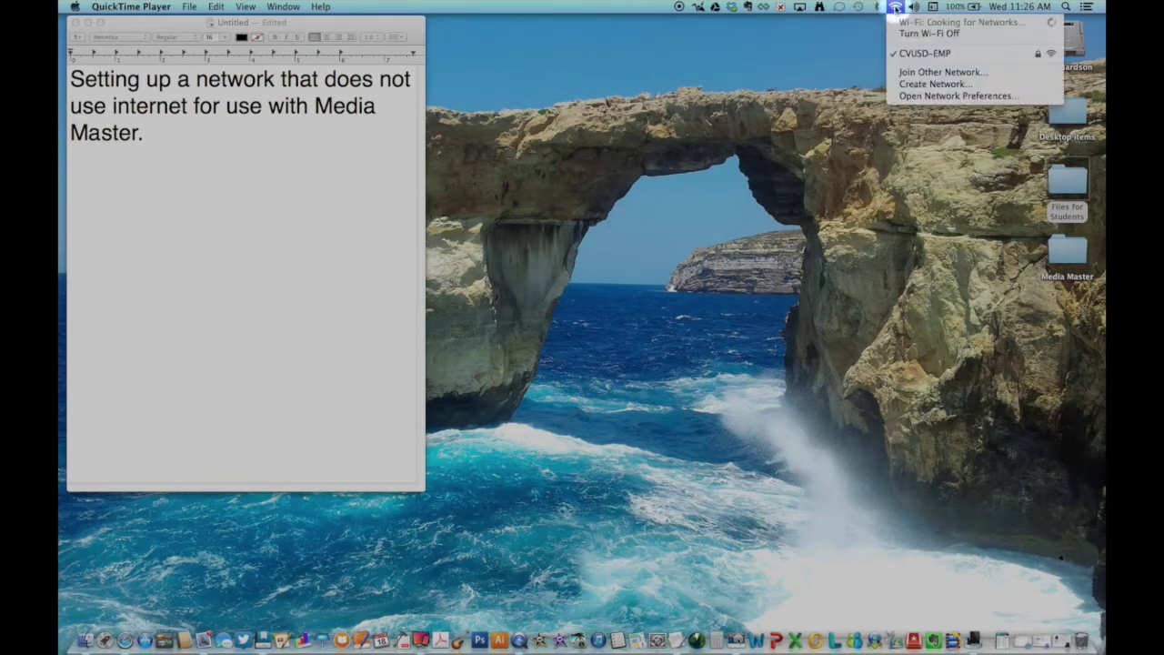
pyautogui.click(911, 84)
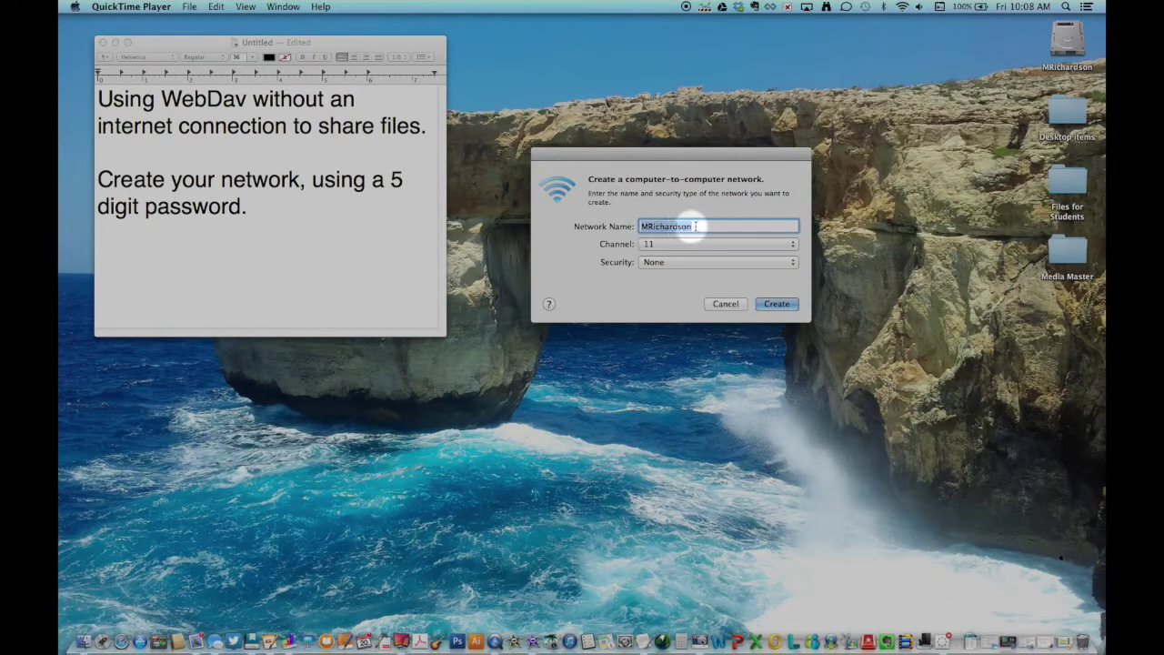
pyautogui.click(715, 261)
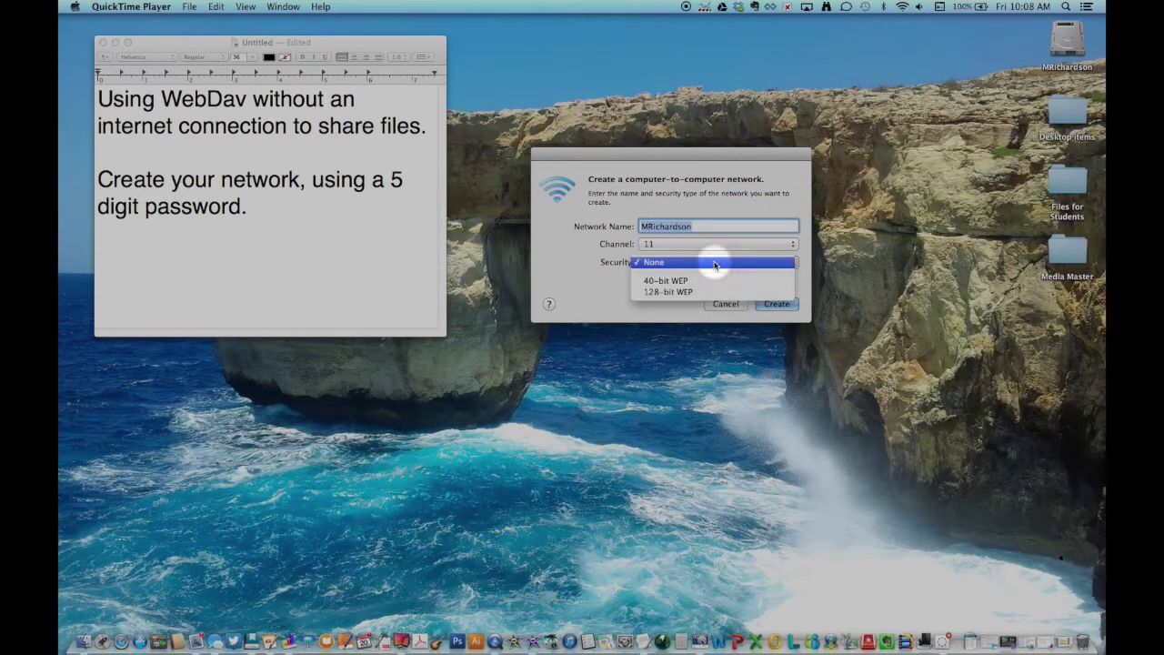
pyautogui.click(682, 281)
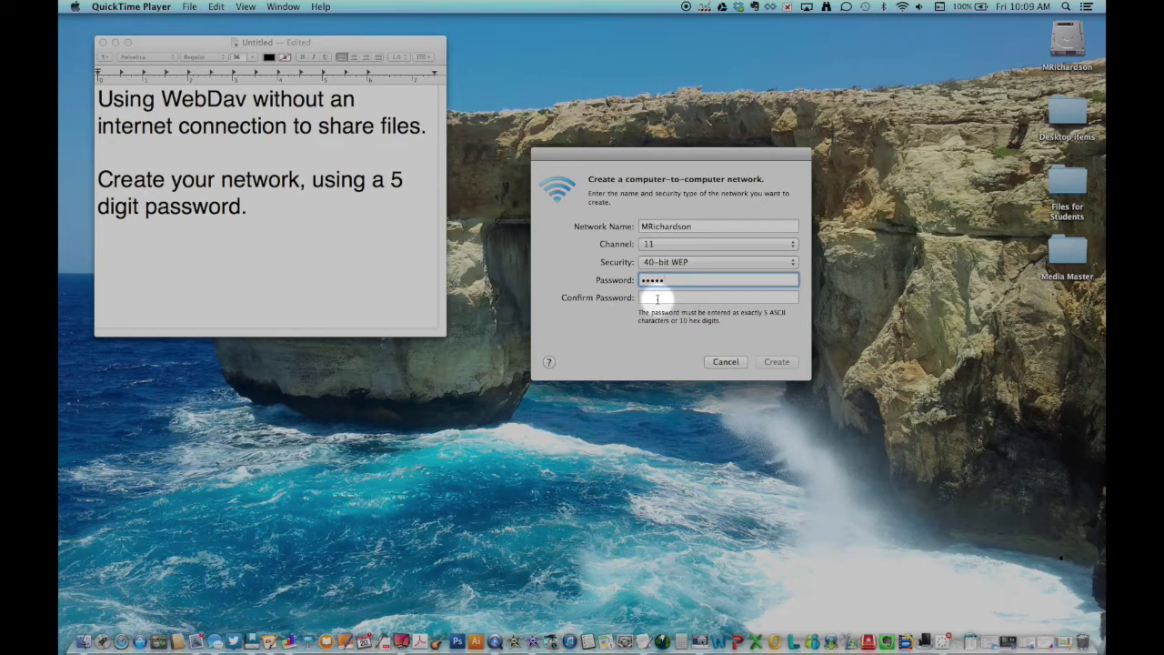
pyautogui.click(657, 298)
pyautogui.write('1234')
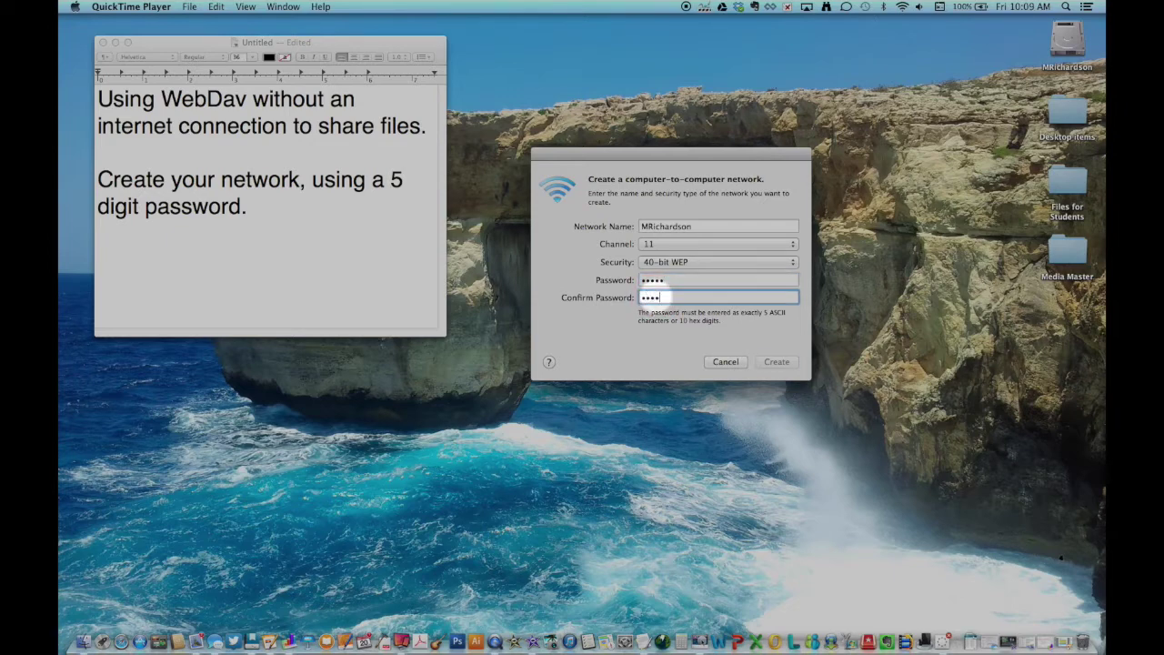
pyautogui.write('5')
pyautogui.click(779, 362)
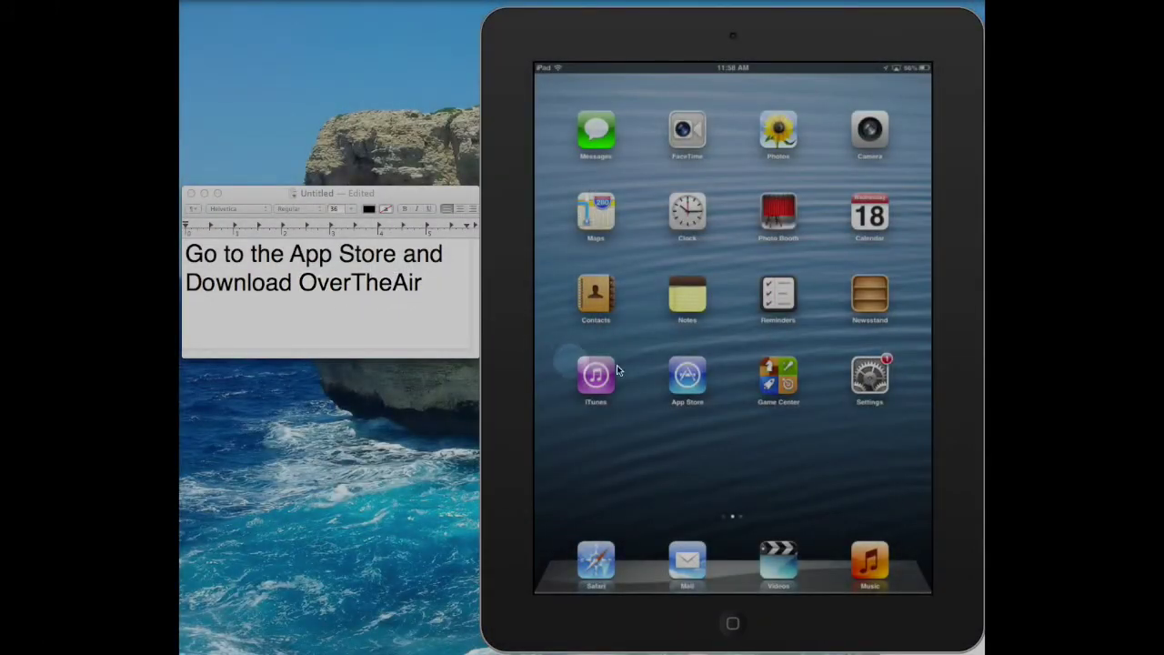
# - Open OverTheAir from its App Store page and home screen, then start adding a new server
pyautogui.click(686, 383)
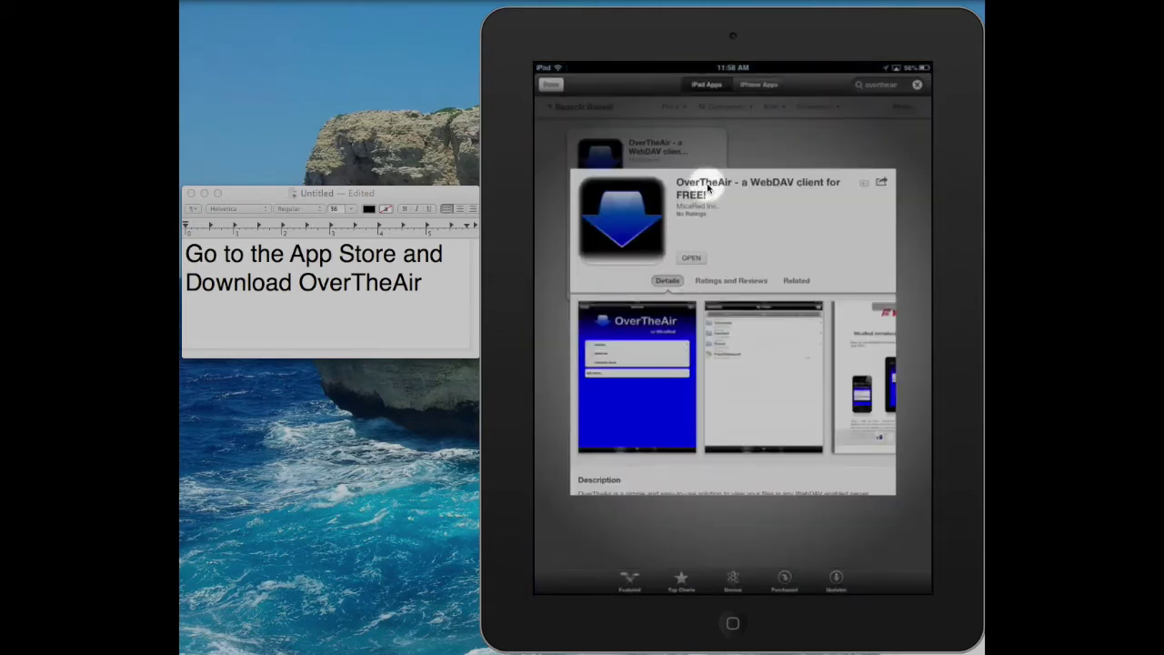
pyautogui.click(701, 264)
pyautogui.click(695, 261)
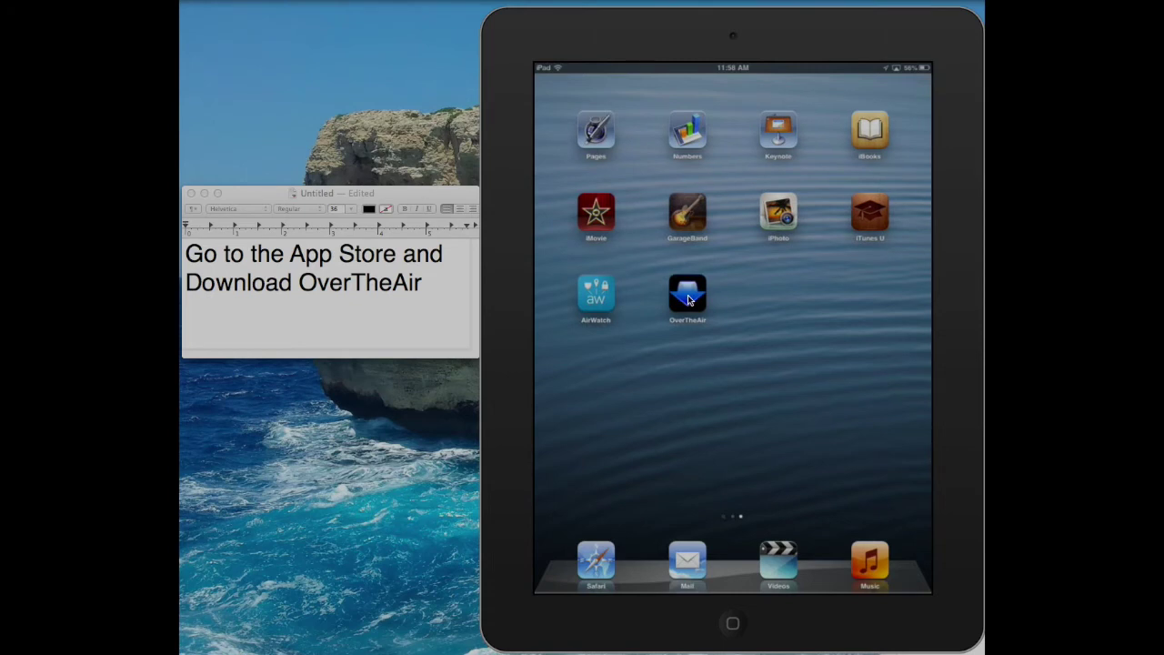
pyautogui.click(688, 300)
pyautogui.click(639, 223)
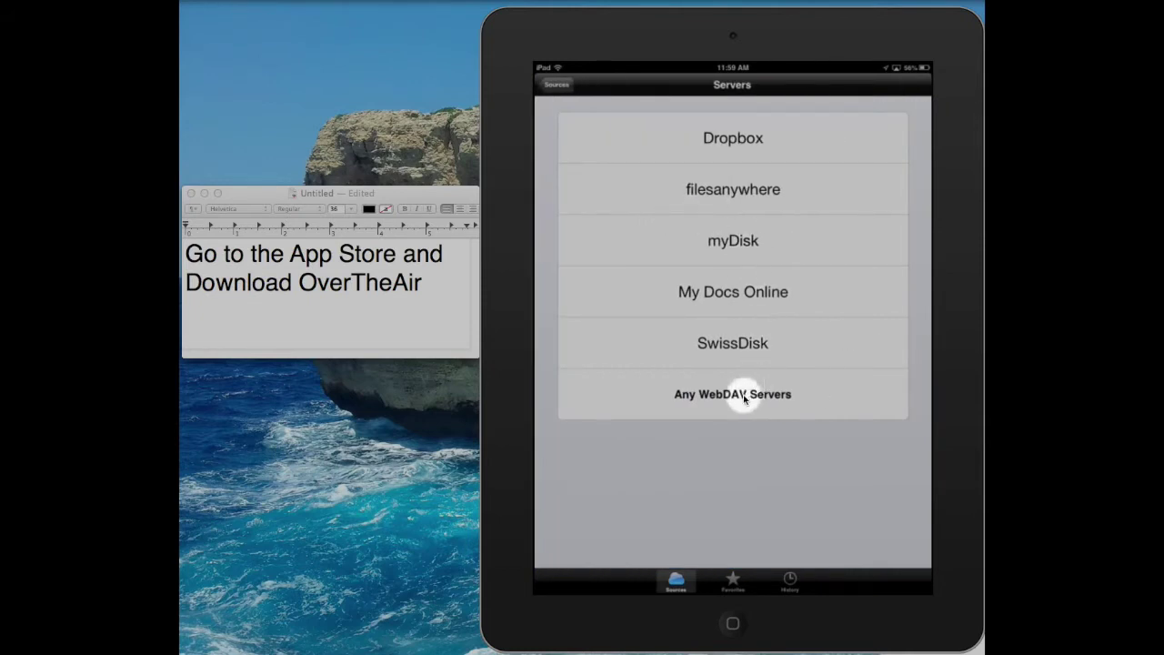
# - Add an Any WebDAV Servers account with a display name, the Mac's .local:8000 address, user ID and password
pyautogui.click(743, 394)
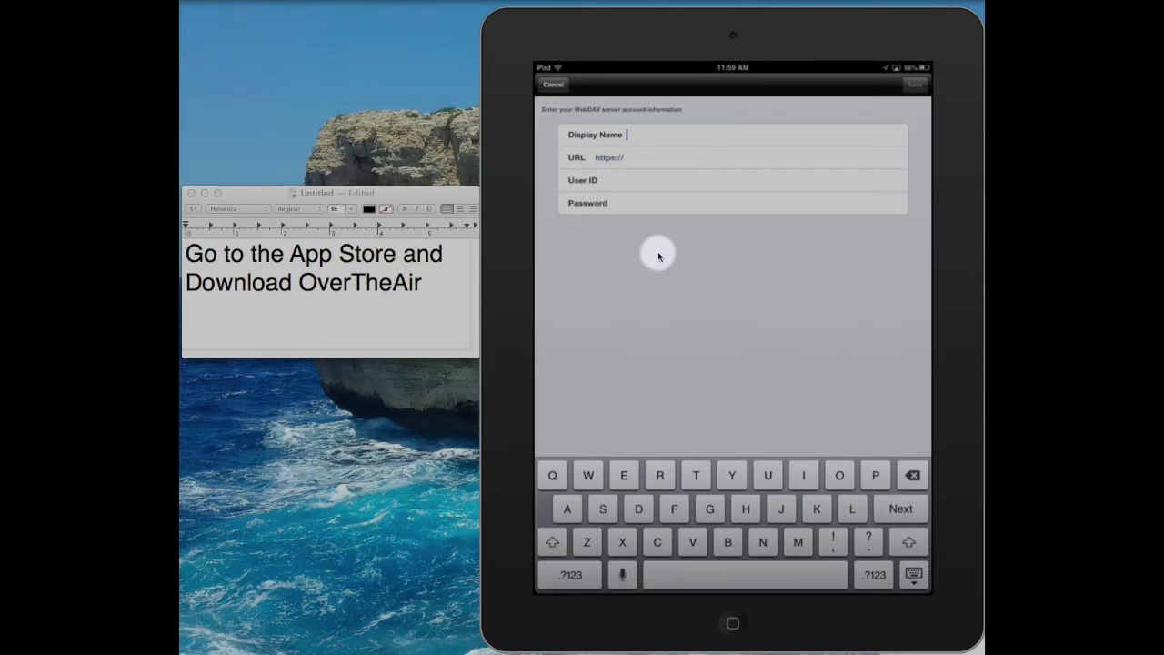
pyautogui.write('Mr. Ri')
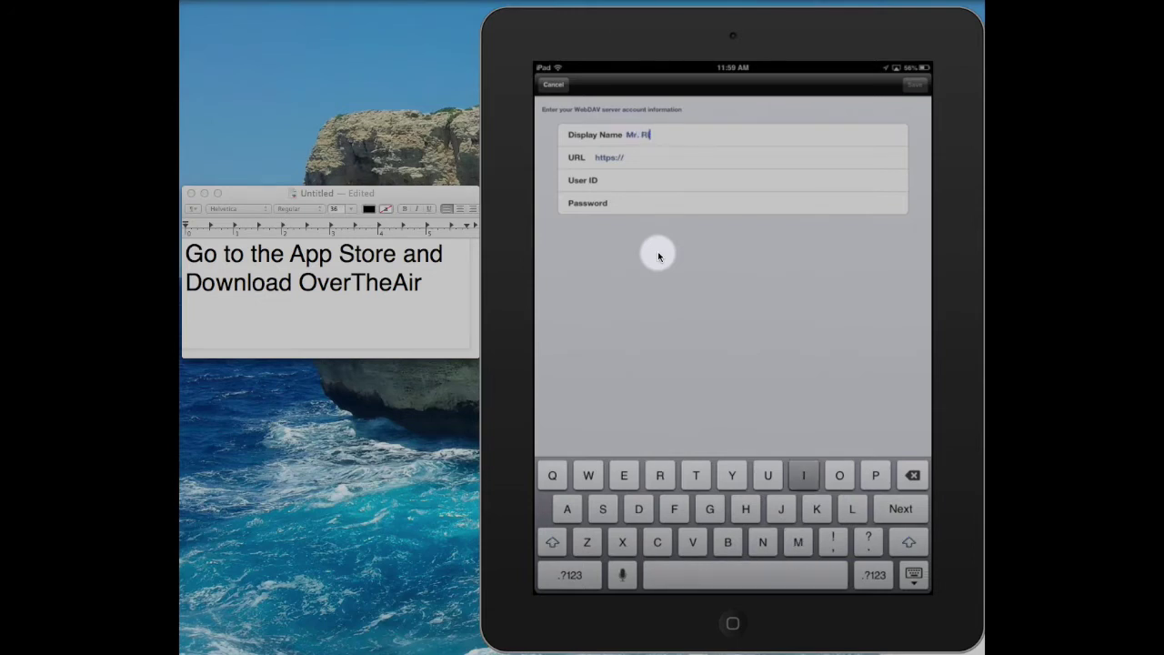
pyautogui.write('chardson')
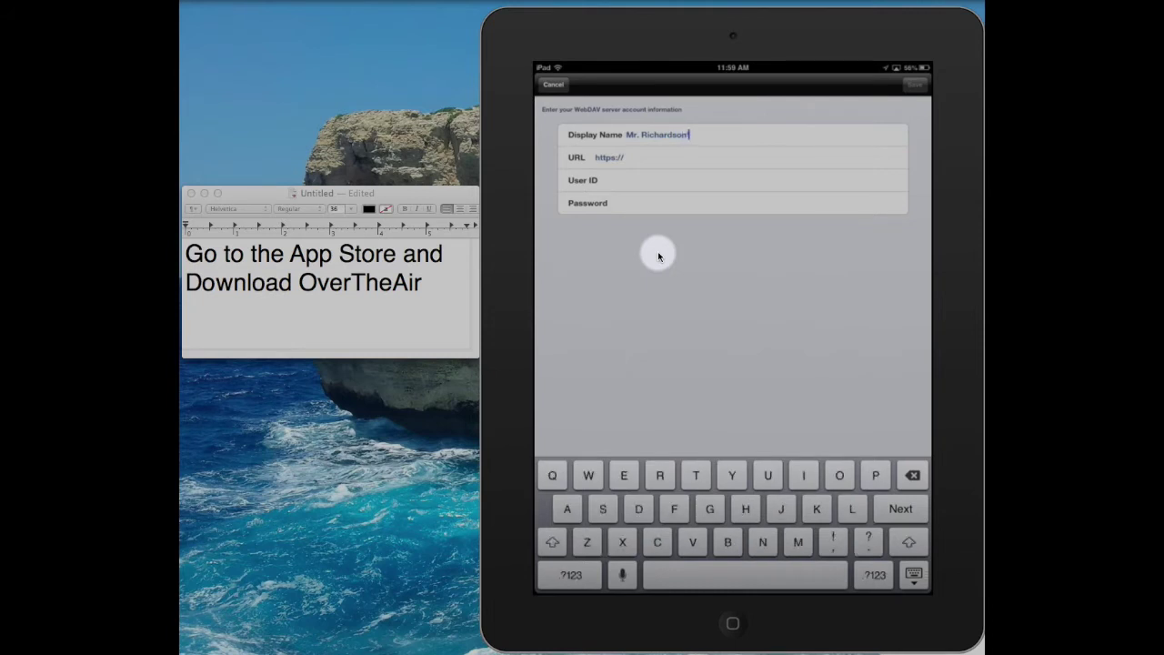
pyautogui.write(' s ')
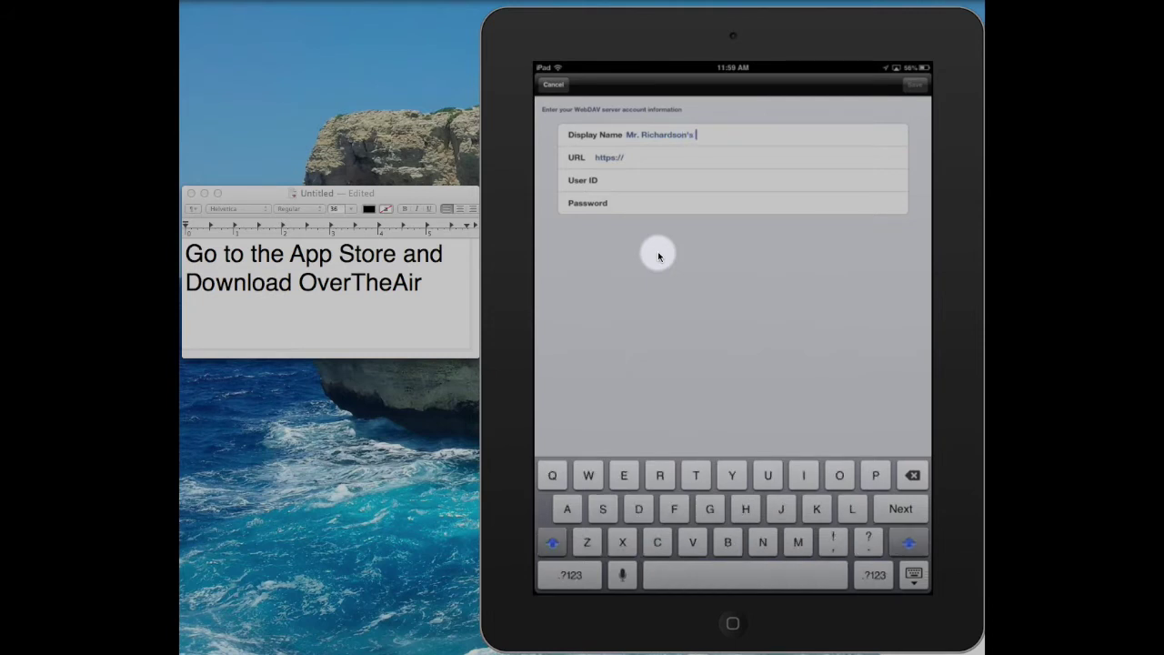
pyautogui.write('S')
pyautogui.write('ver')
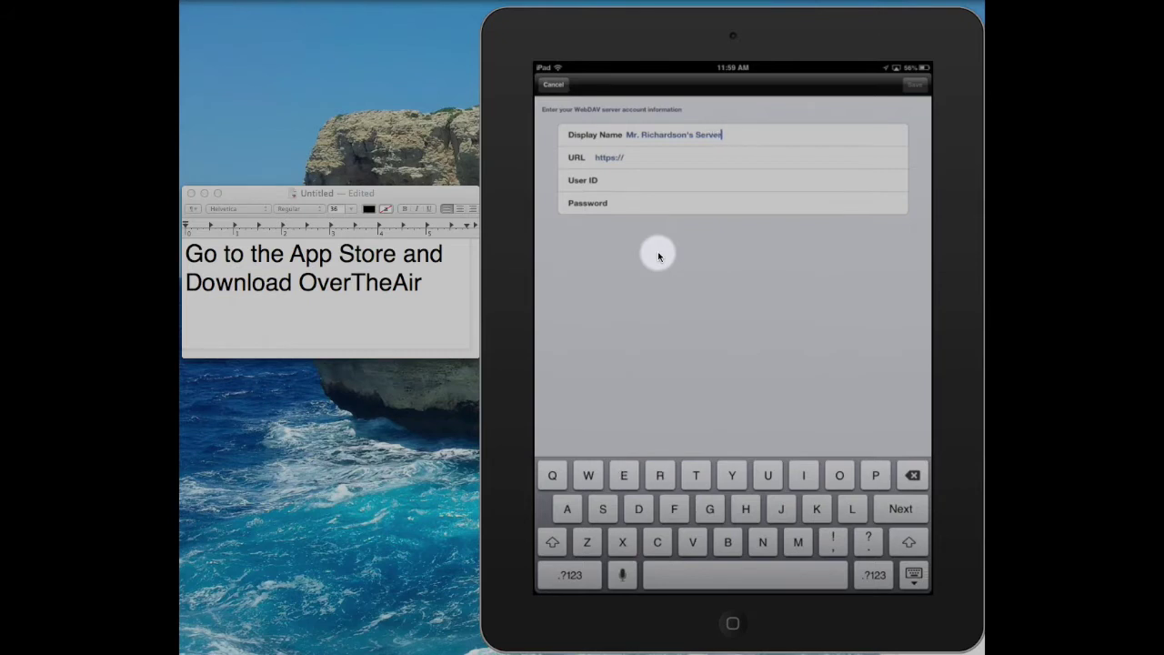
pyautogui.press('Return')
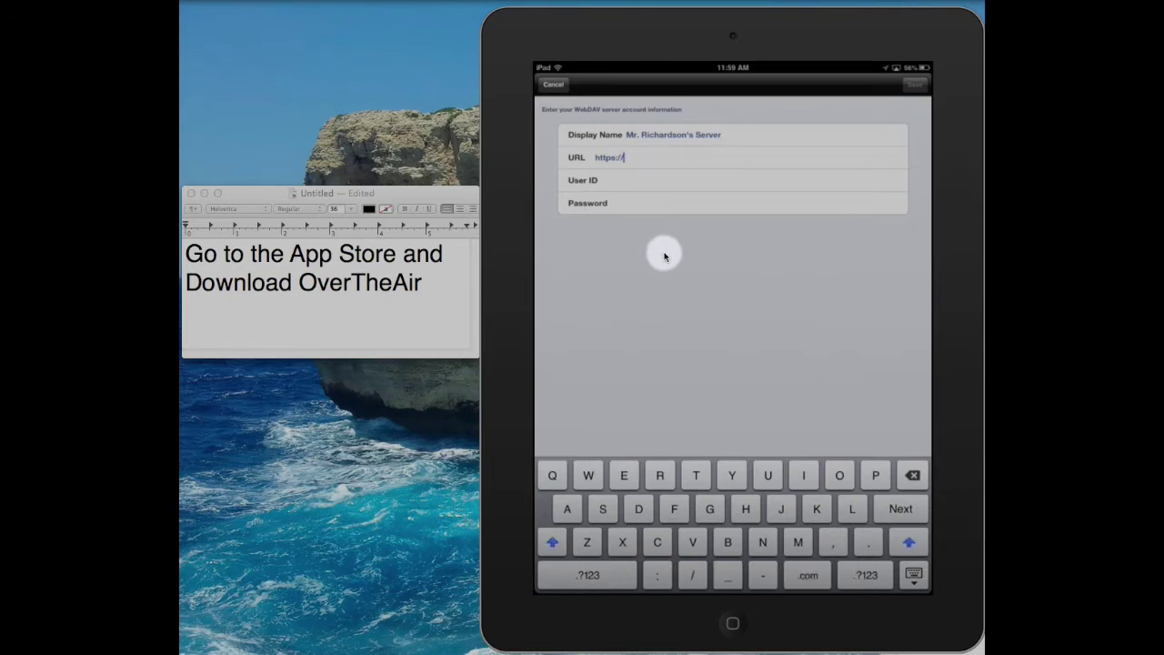
pyautogui.write('MRich')
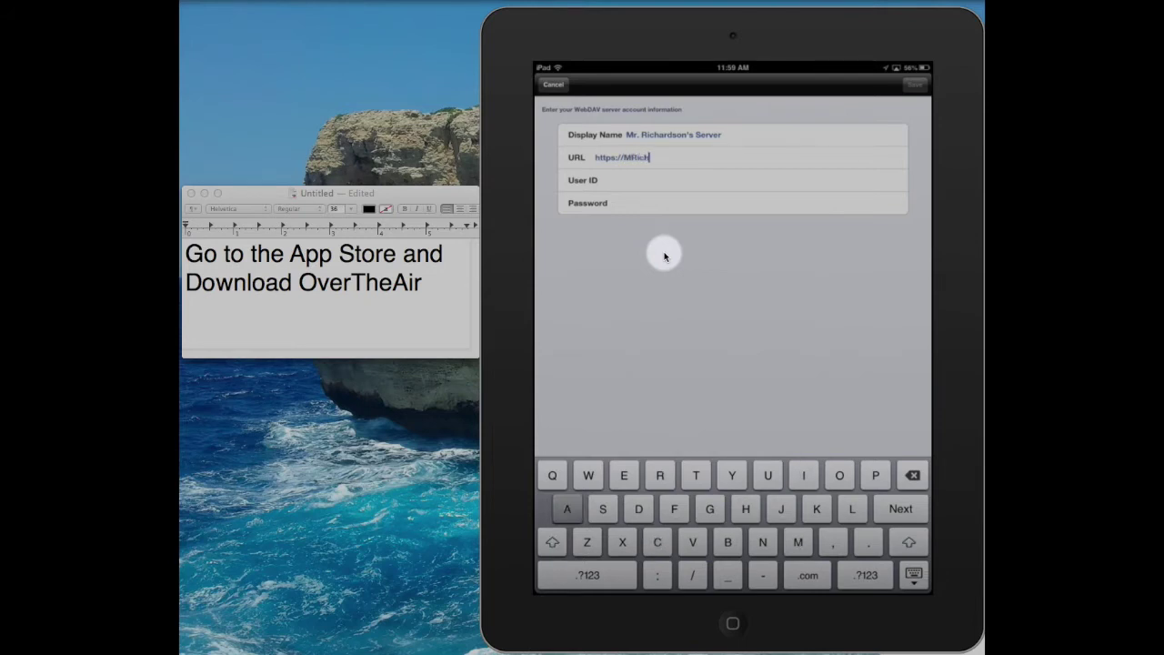
pyautogui.write('ardso')
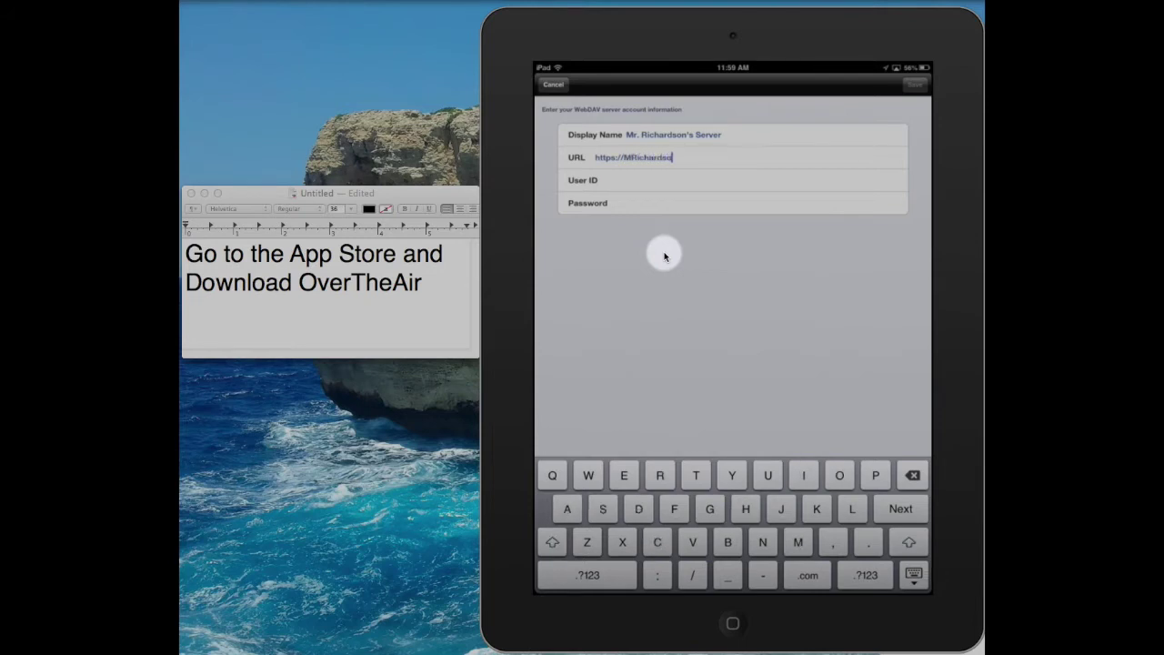
pyautogui.write('n.local:80')
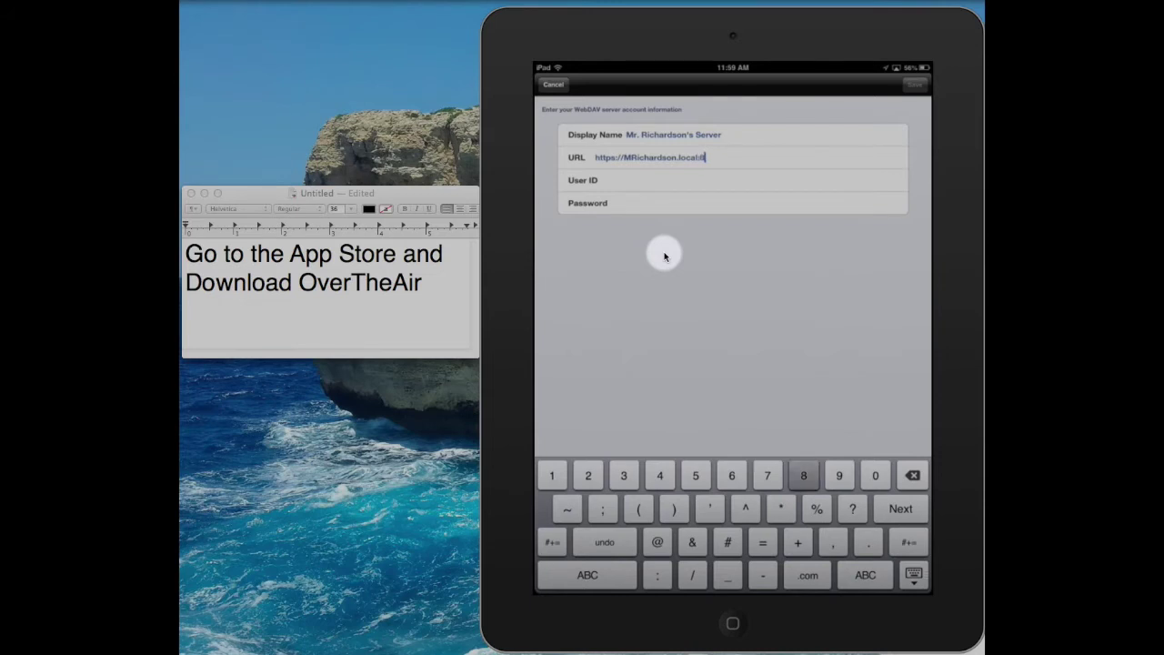
pyautogui.write('00')
pyautogui.press('Tab')
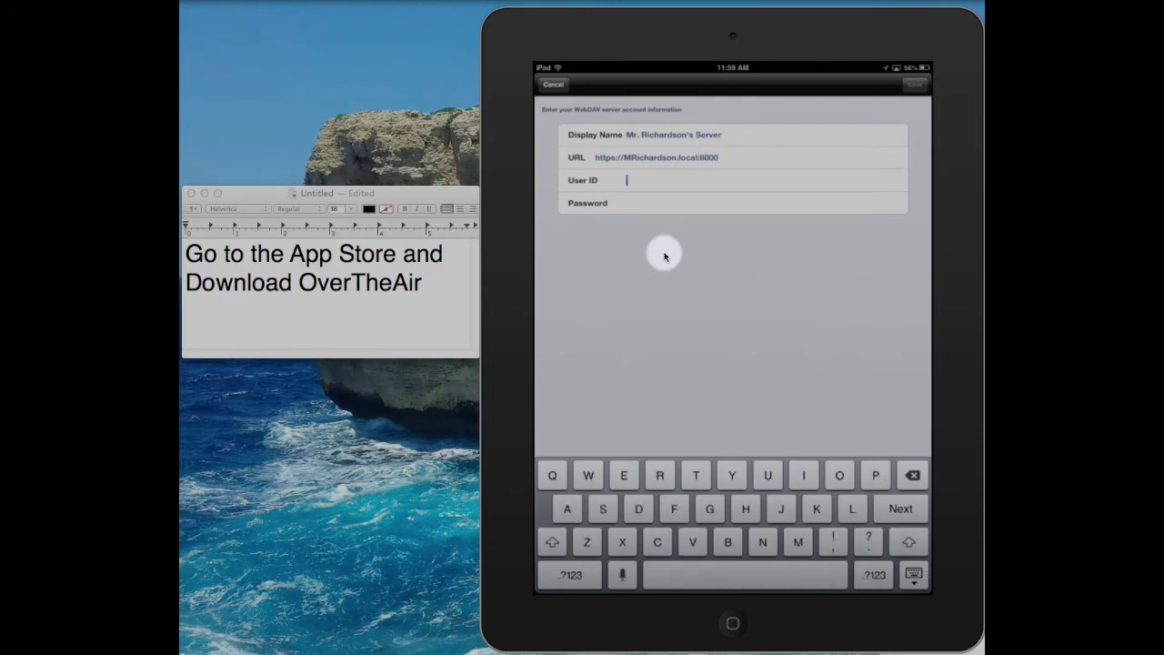
pyautogui.write('Ri')
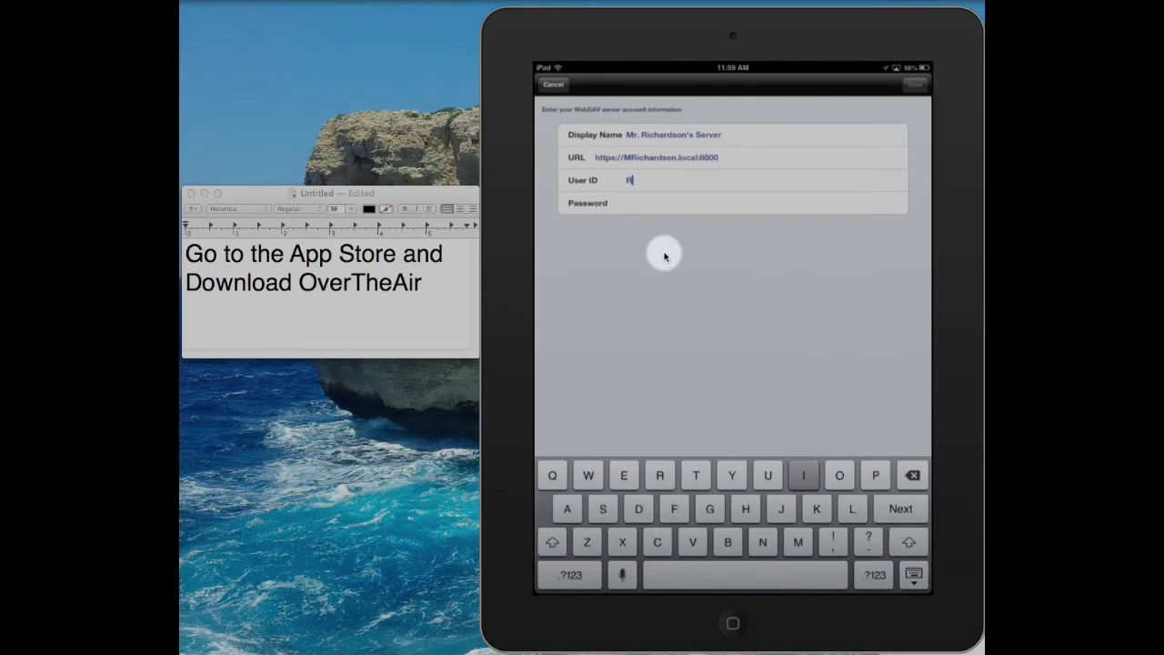
pyautogui.write('chard')
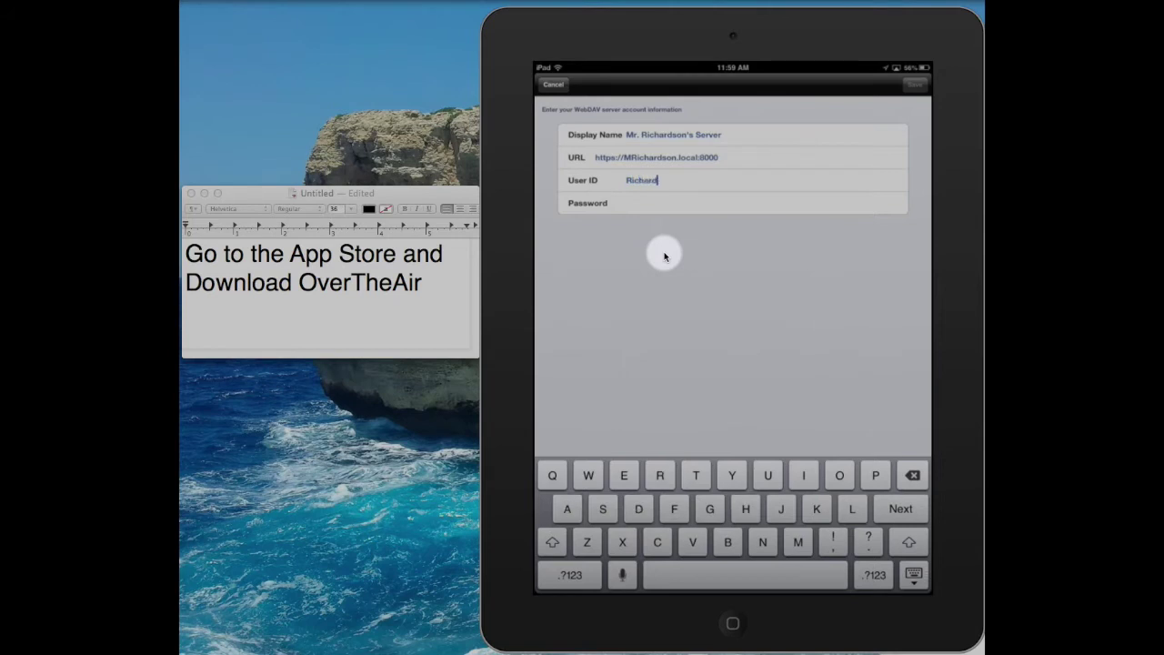
pyautogui.write('son')
pyautogui.press('Return')
pyautogui.write('12')
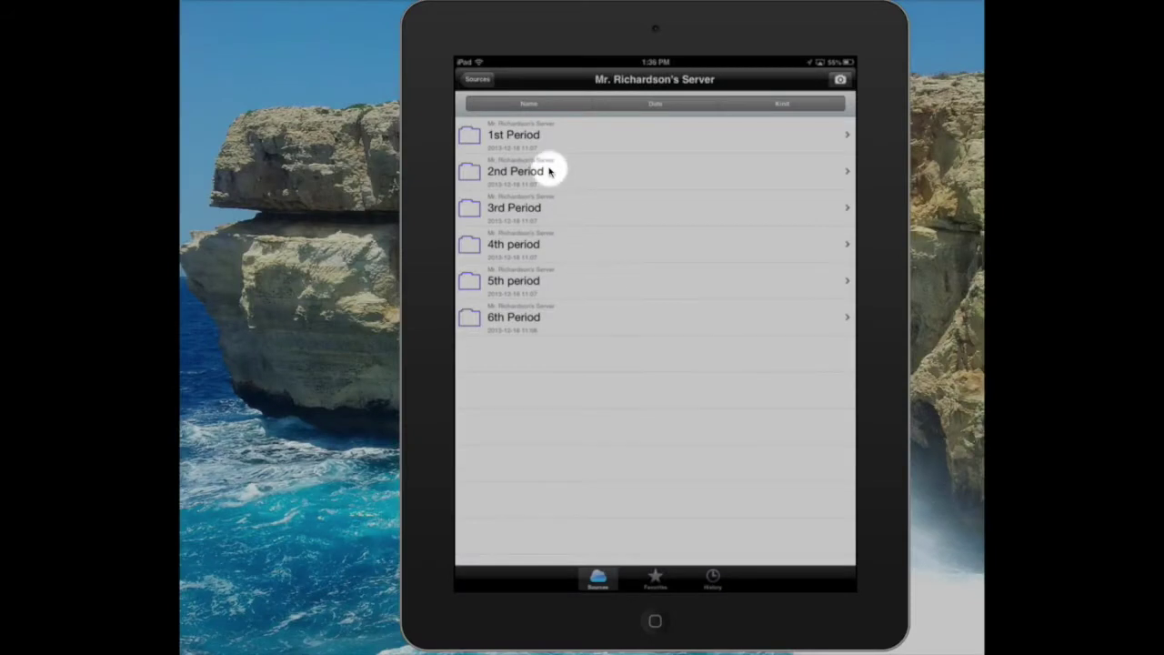
# - Open the 1st Period folder and then the Assignment 1.pages package in OverTheAir
pyautogui.click(517, 136)
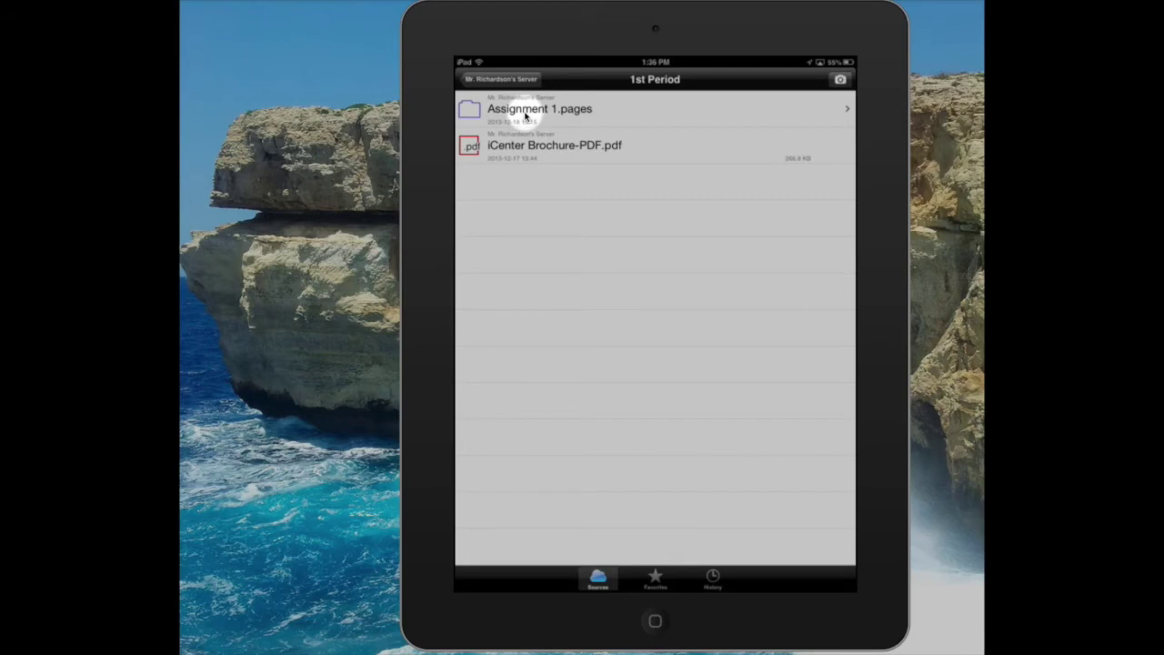
pyautogui.click(525, 116)
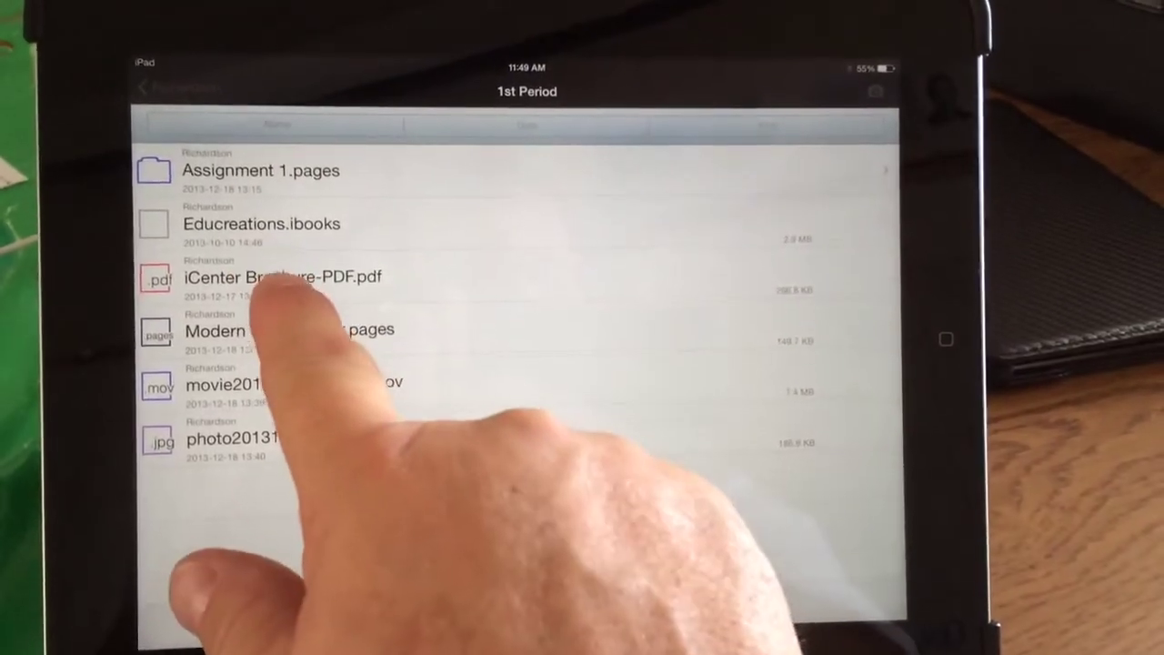
# - Open iCenter Brochure-PDF.pdf, browse its sharing options, and circle first-paragraph text in red freehand ink
pyautogui.click(301, 265)
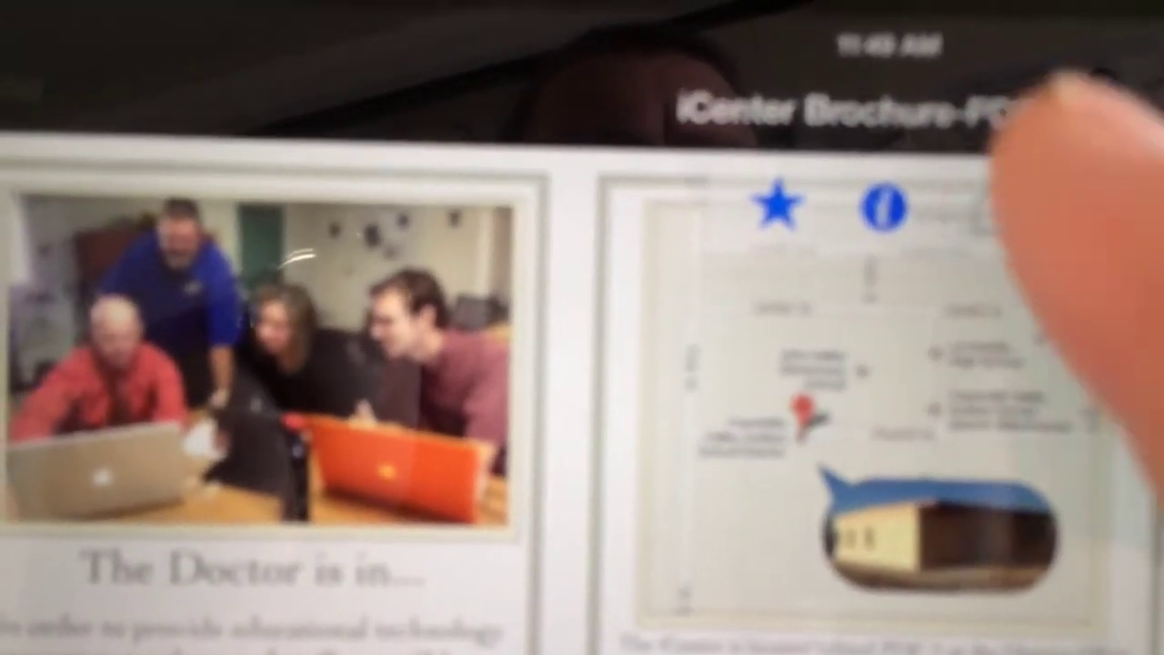
pyautogui.click(986, 208)
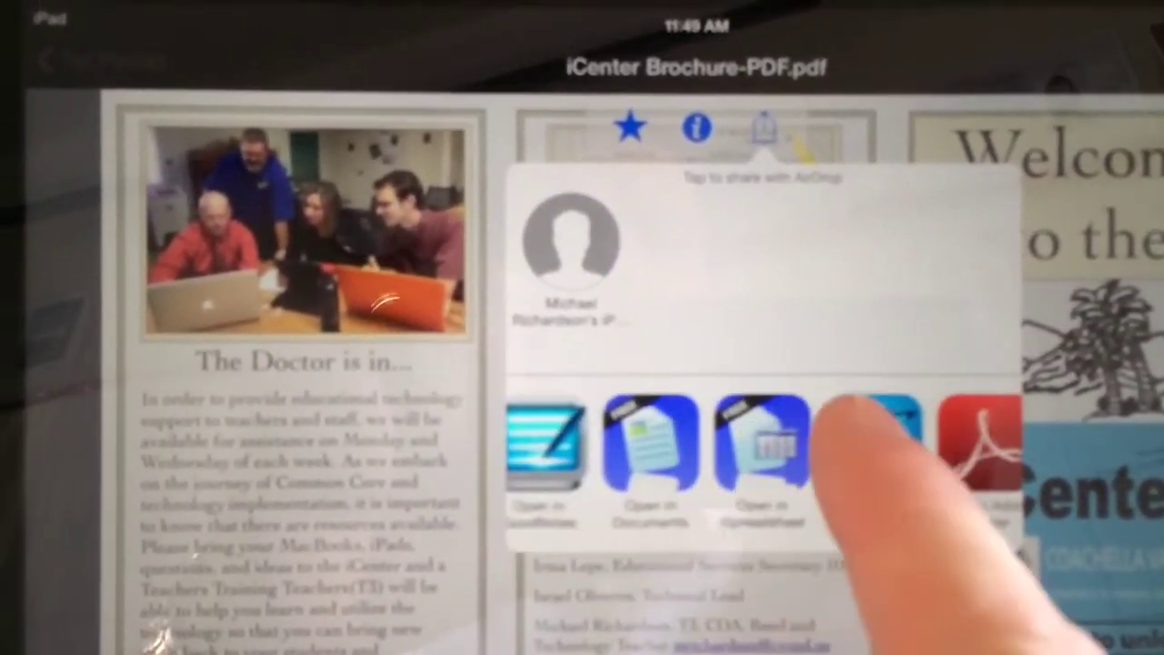
pyautogui.moveTo(841, 414); pyautogui.dragTo(665, 426)
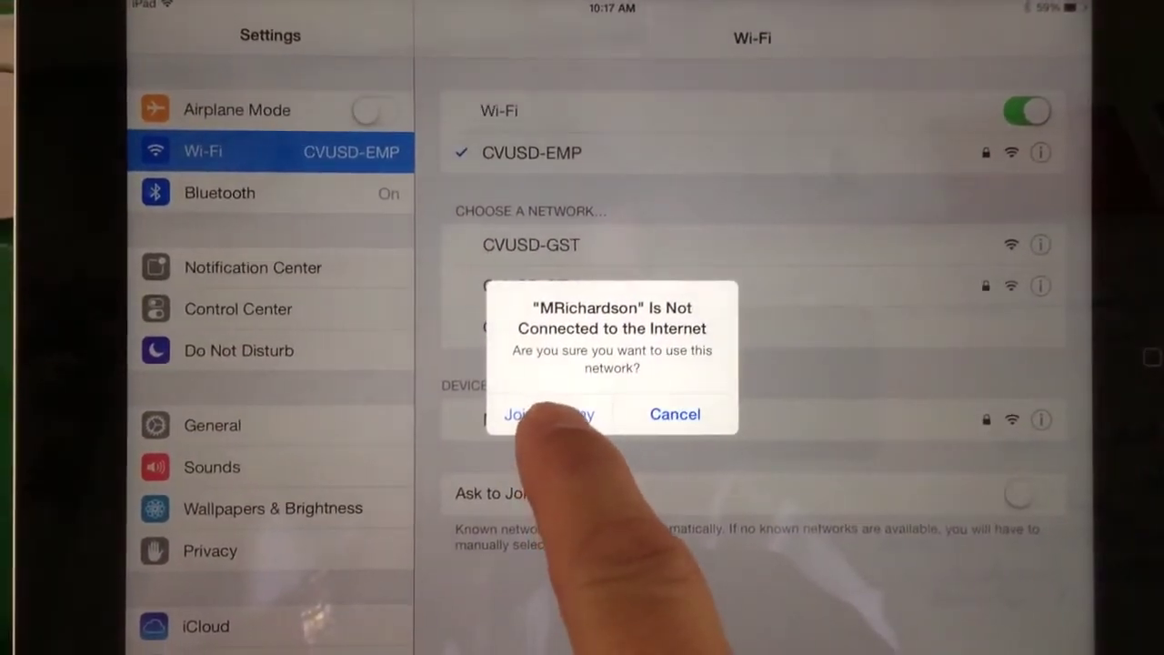
pyautogui.click(548, 414)
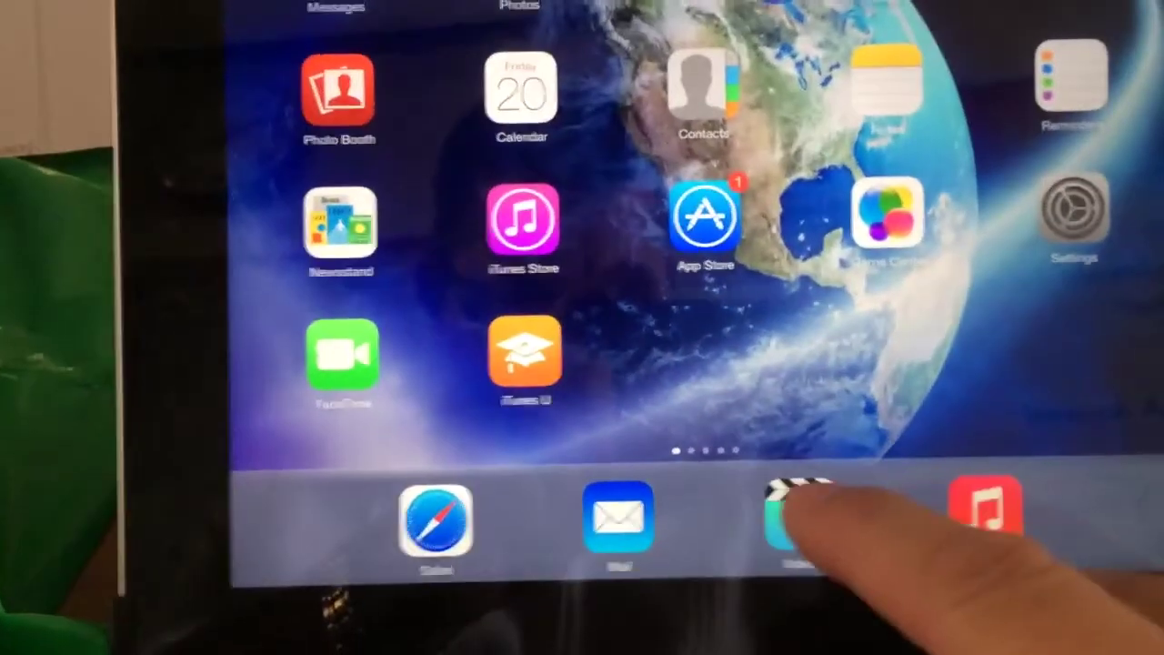
# - Choose the Mac as the AirPlay destination in Control Center and switch Mirroring on
pyautogui.moveTo(628, 555); pyautogui.dragTo(663, 127)
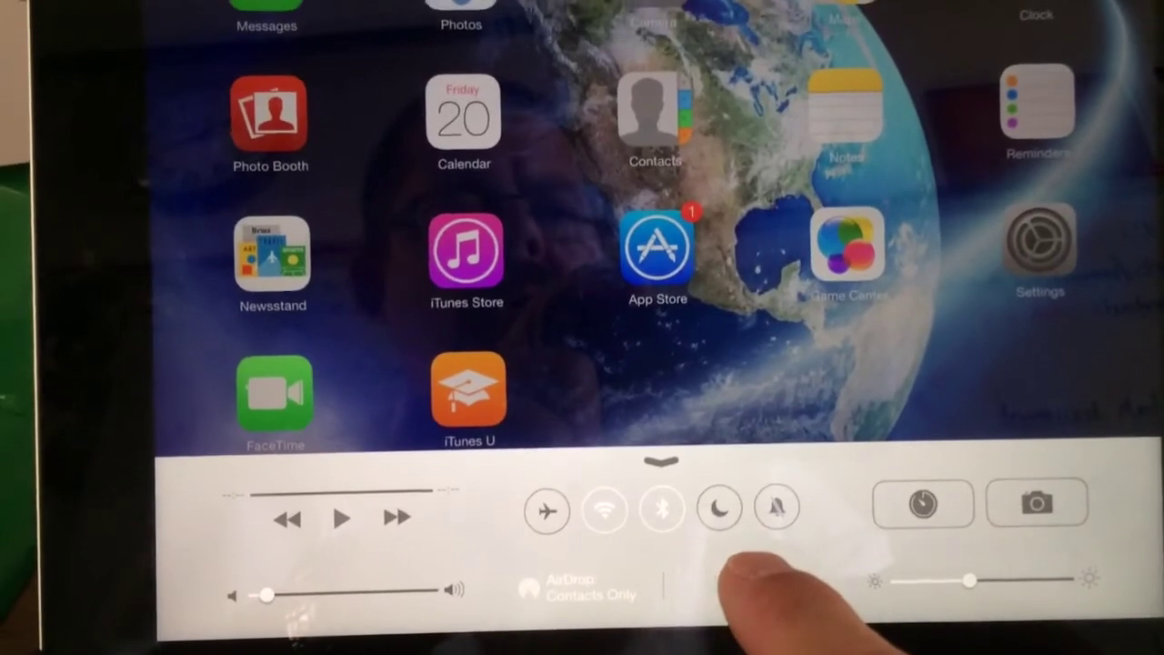
pyautogui.click(714, 546)
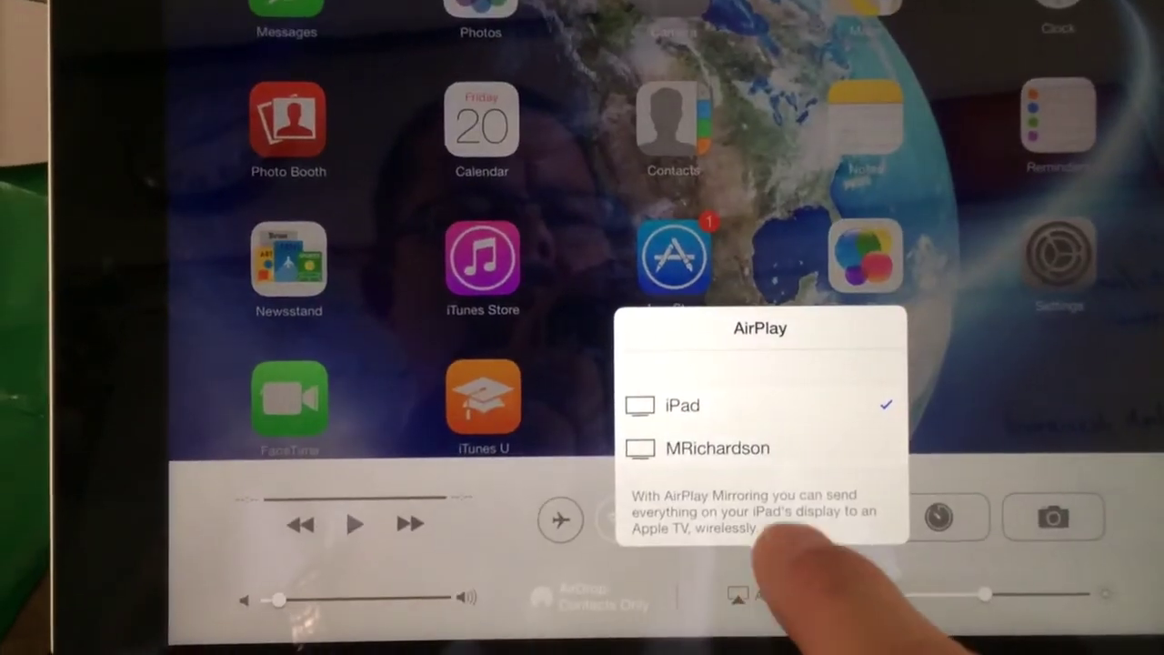
pyautogui.click(782, 448)
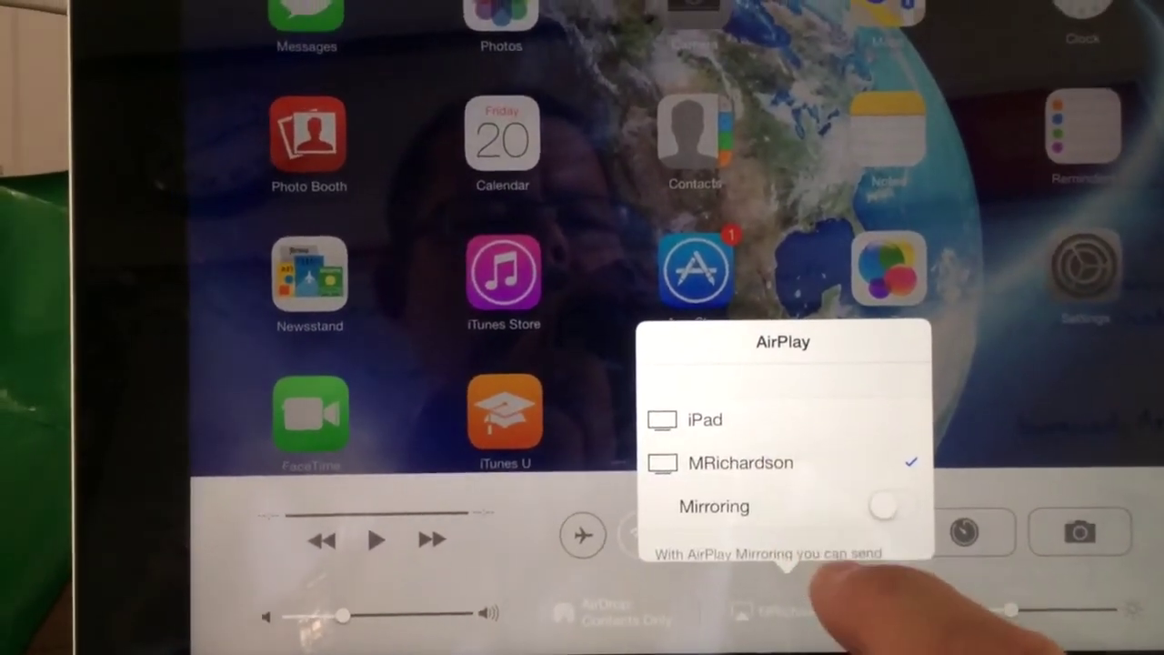
pyautogui.click(882, 507)
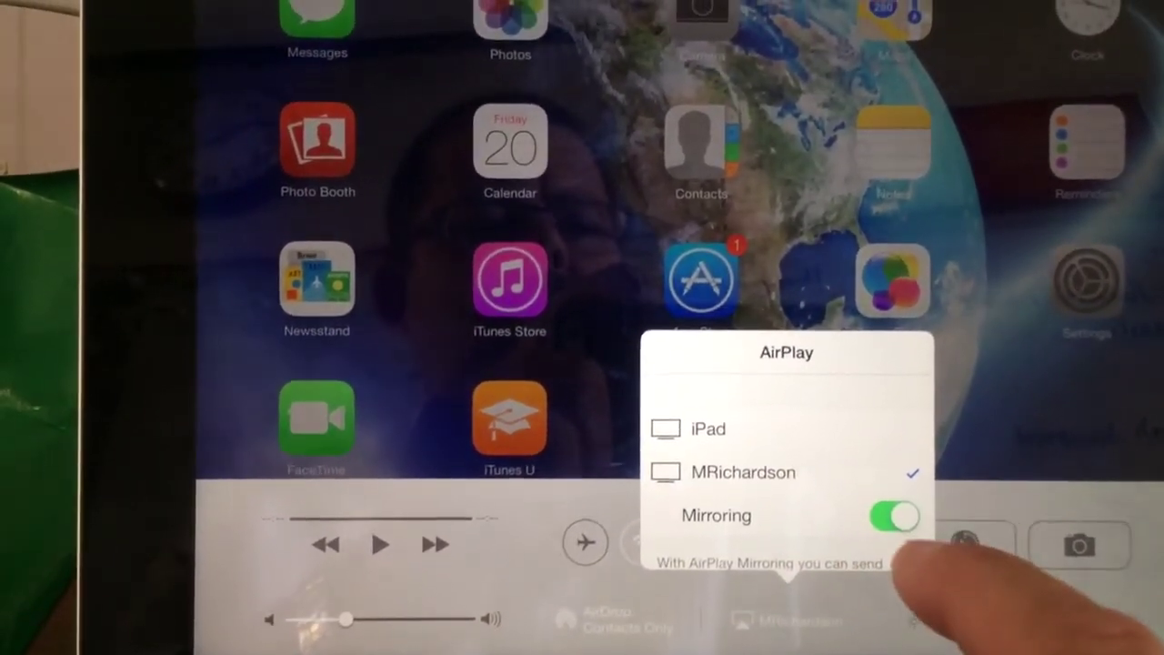